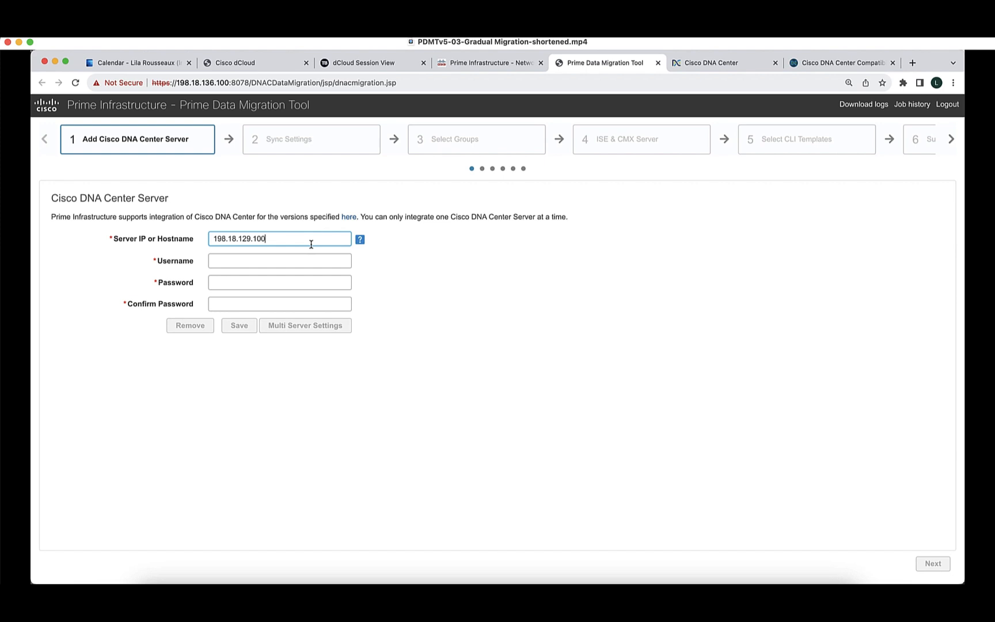
Save the Cisco DNA Center server with the admin username and its password, then advance to Sync Settings.
{"action": "left_click", "coordinate": [294, 260]}
{"action": "type", "text": "admin"}
{"action": "left_click", "coordinate": [215, 282]}
{"action": "type", "text": "C1sco12345"}
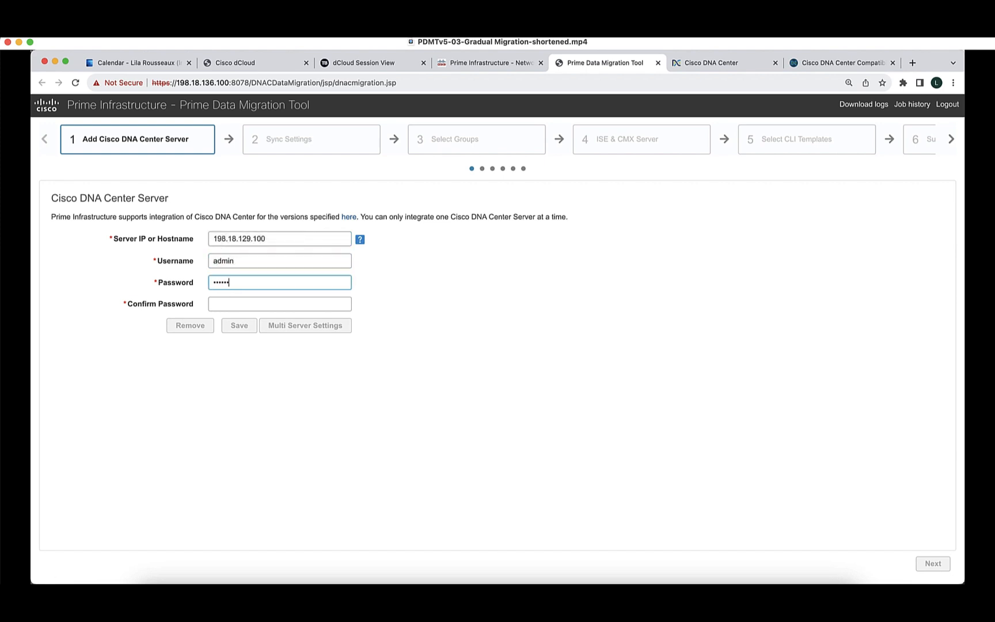
{"action": "left_click", "coordinate": [275, 304]}
{"action": "type", "text": "C1sco12345"}
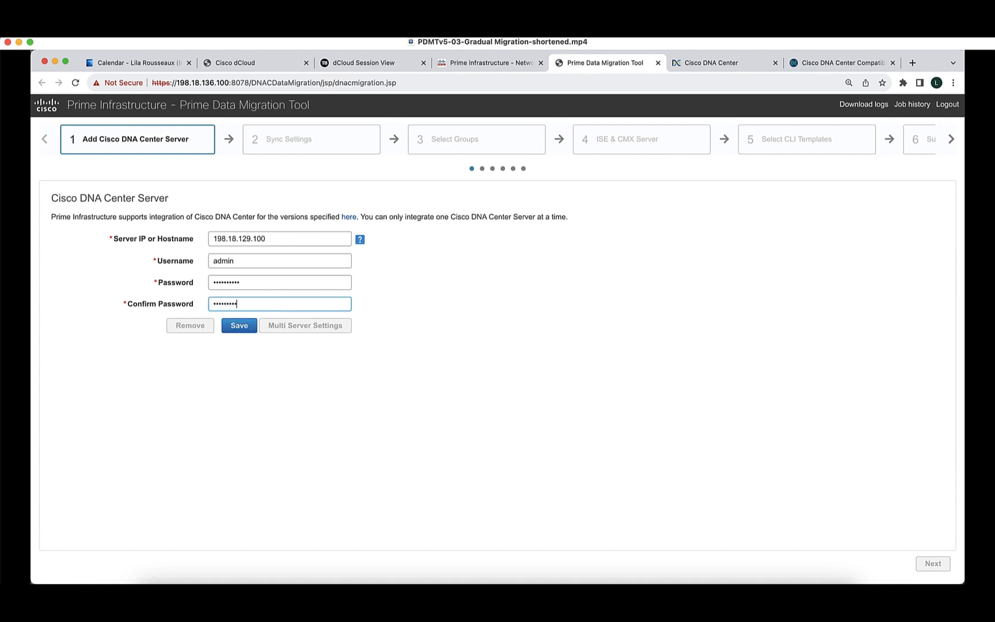
{"action": "left_click", "coordinate": [242, 328]}
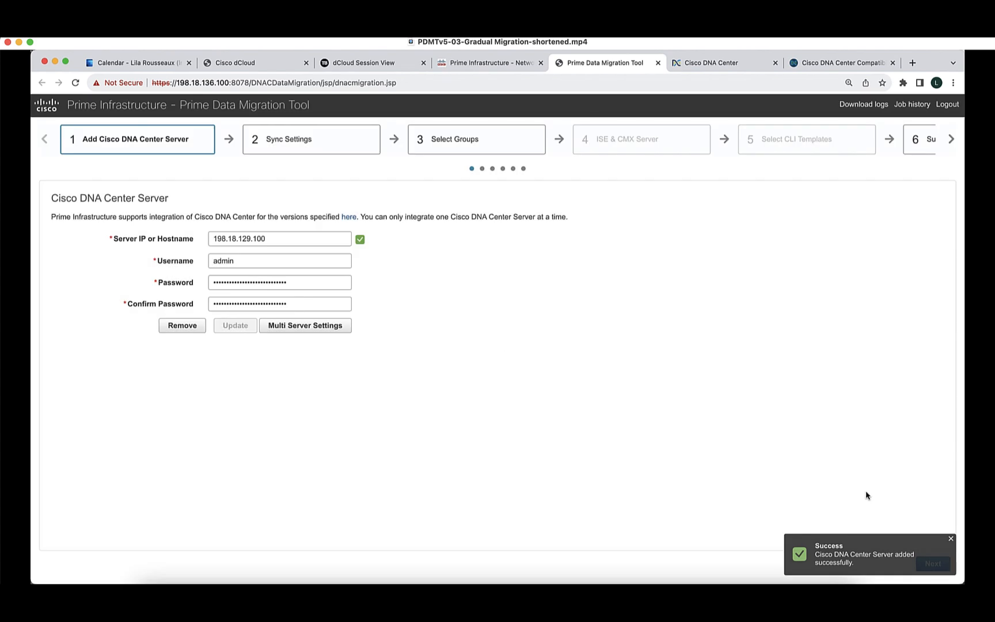
{"action": "left_click", "coordinate": [950, 540]}
{"action": "left_click", "coordinate": [932, 563]}
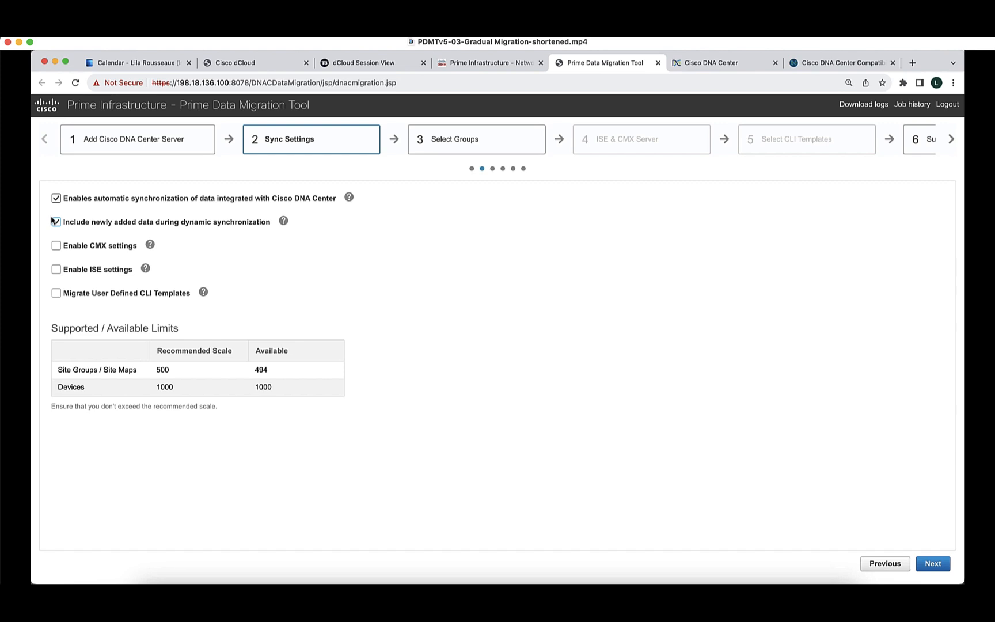
Check San Jose - 13 and floors SJ13-FL-1, SJ13-FL-2 under All Locations > San Jose Area, then open Site Builder.
{"action": "left_click", "coordinate": [938, 564]}
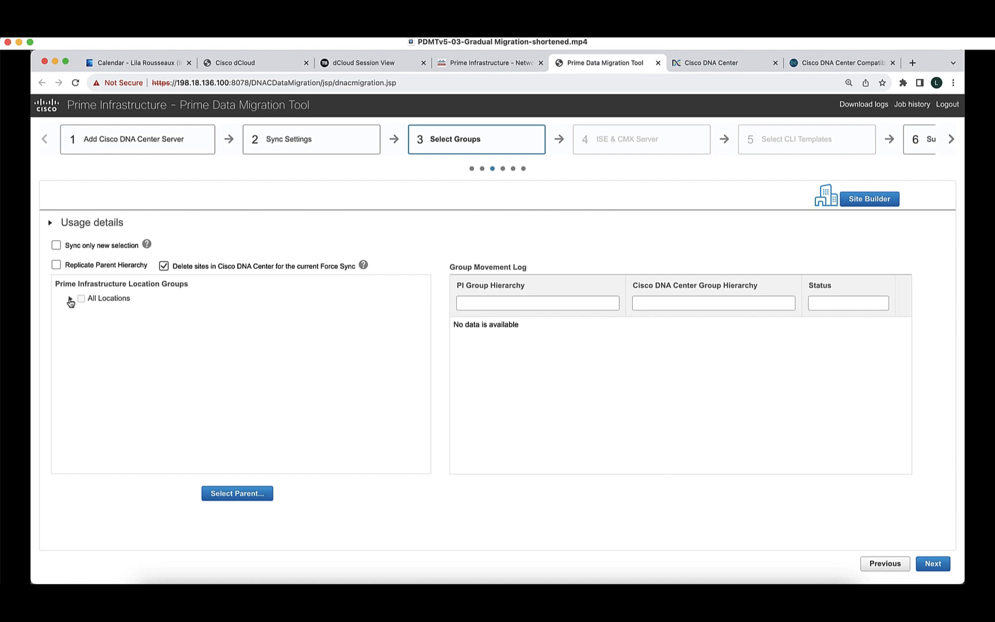
{"action": "left_click", "coordinate": [69, 299]}
{"action": "left_click", "coordinate": [80, 314]}
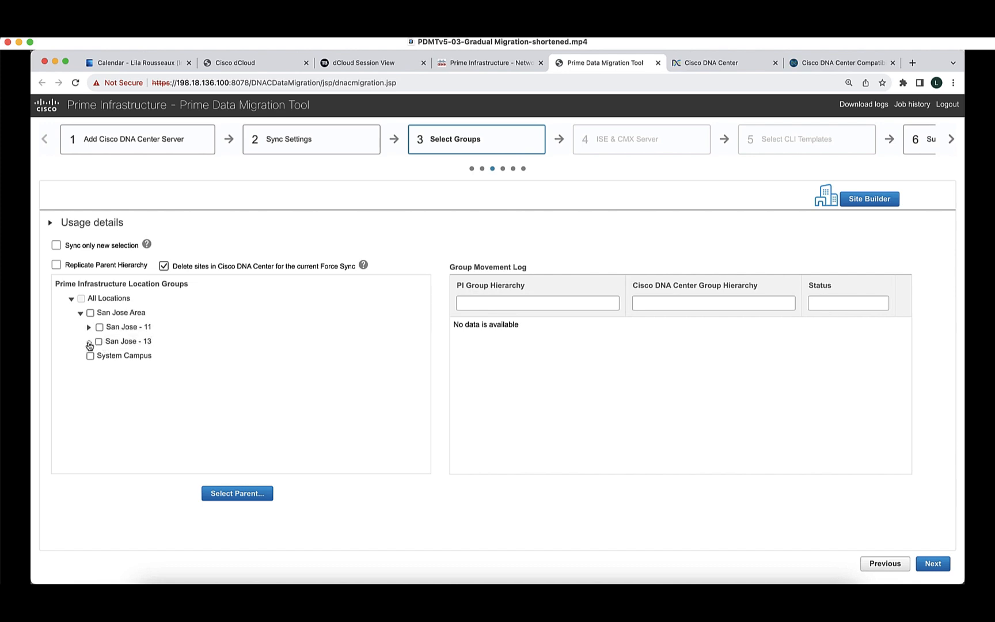
{"action": "left_click", "coordinate": [89, 342]}
{"action": "left_click", "coordinate": [99, 342]}
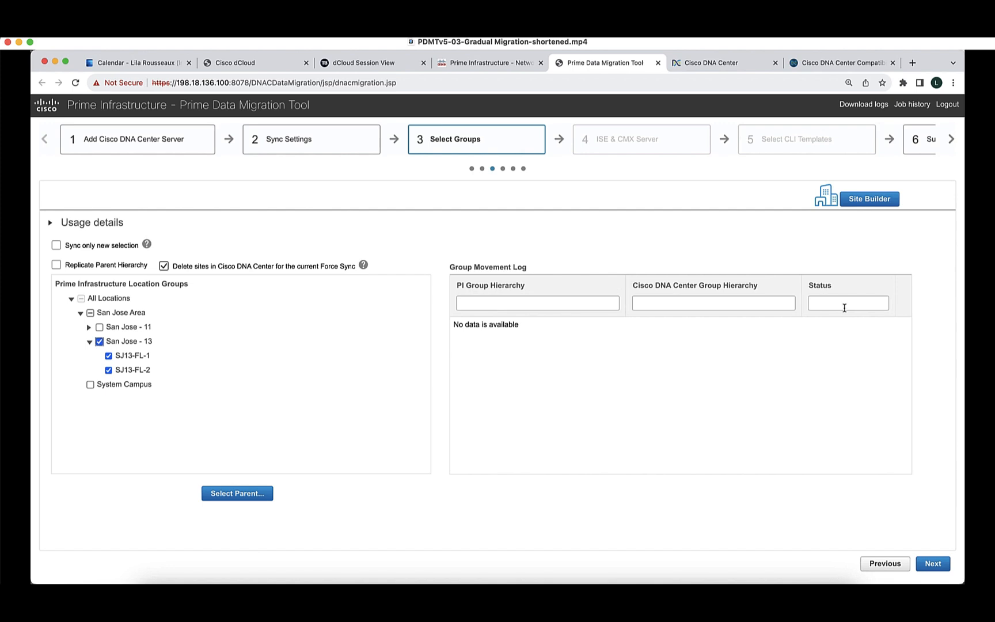
{"action": "left_click", "coordinate": [868, 204]}
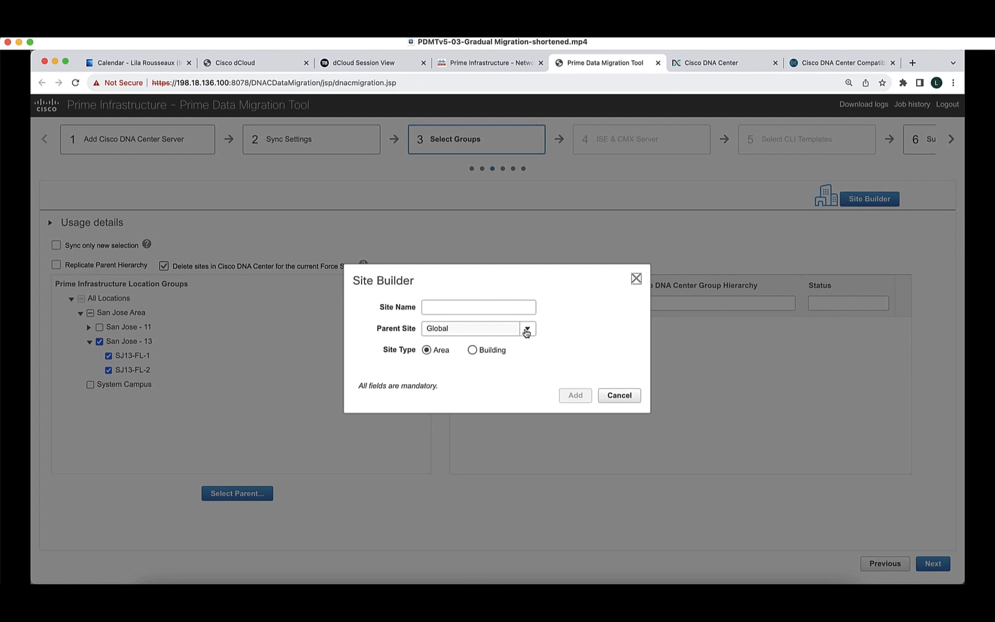
Create an area named 'San Jose Area' with parent site Global > US > California.
{"action": "left_click", "coordinate": [527, 329]}
{"action": "left_click", "coordinate": [530, 387]}
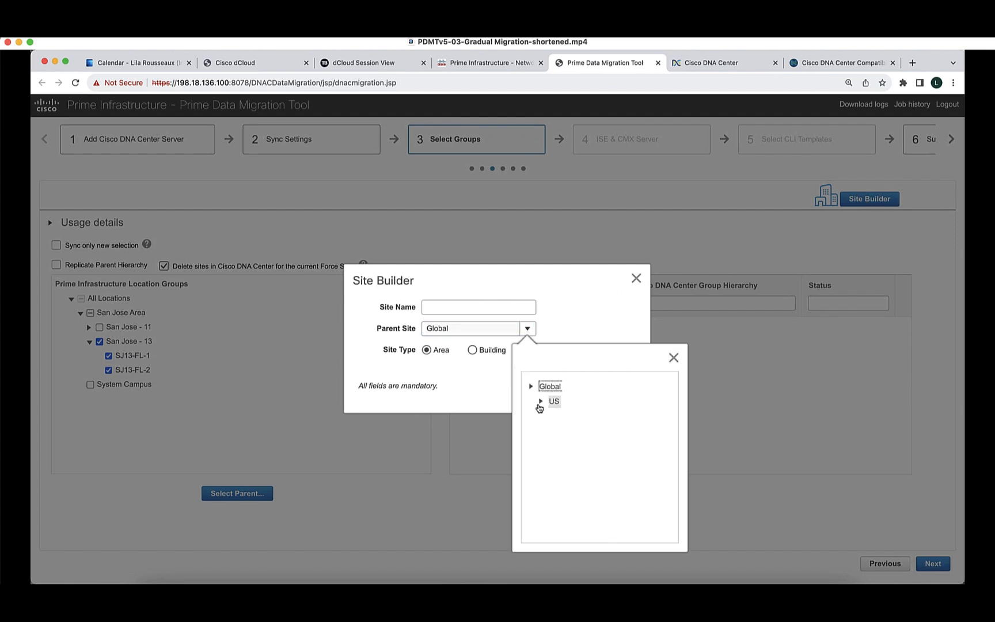
{"action": "left_click", "coordinate": [541, 402]}
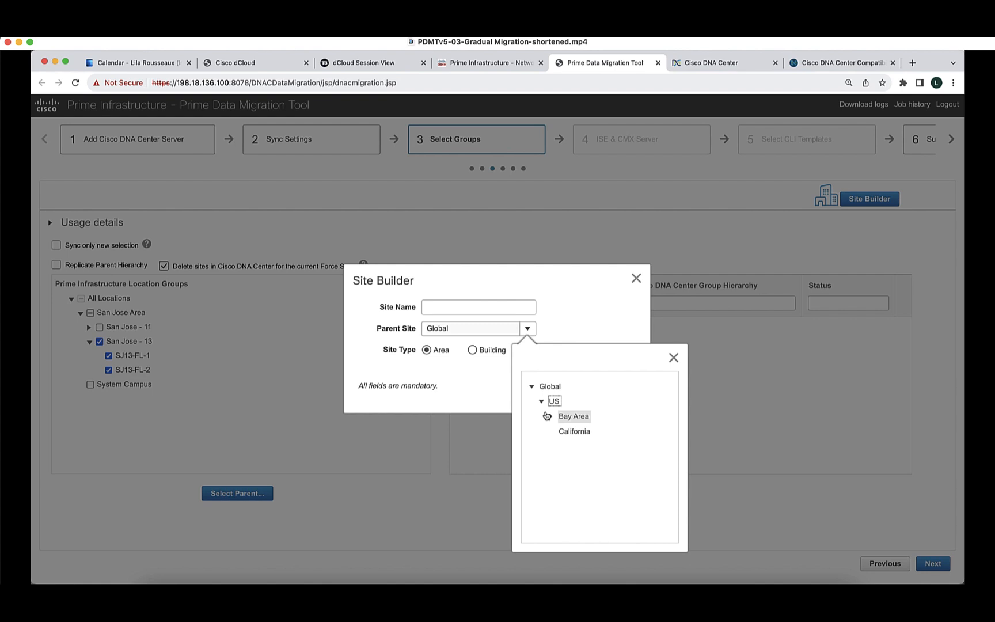
{"action": "left_click", "coordinate": [443, 309]}
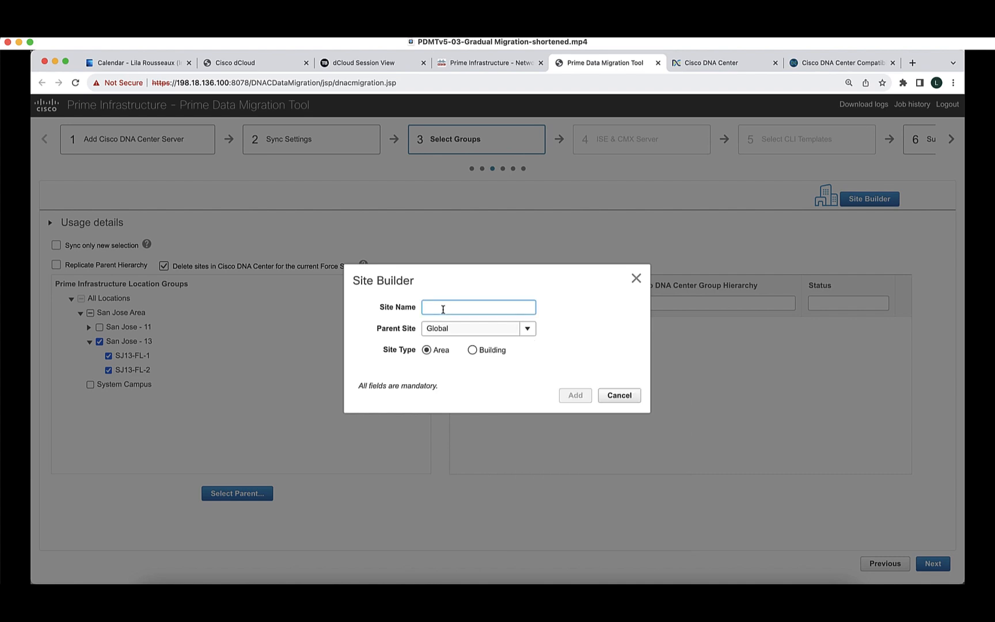
{"action": "type", "text": "San Jose Area"}
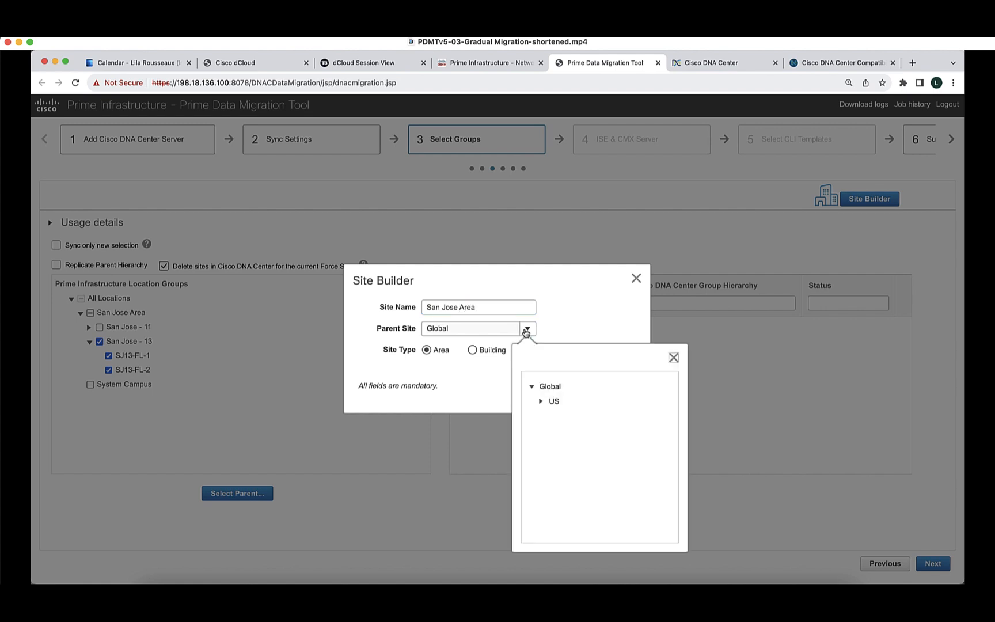
{"action": "left_click", "coordinate": [549, 402]}
{"action": "left_click", "coordinate": [574, 431]}
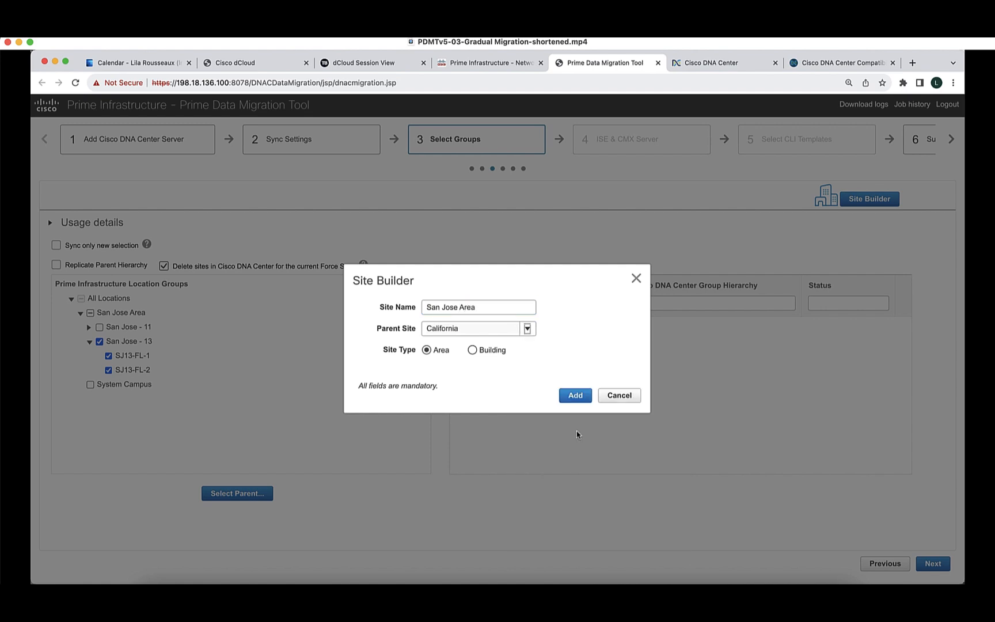
{"action": "left_click", "coordinate": [575, 395]}
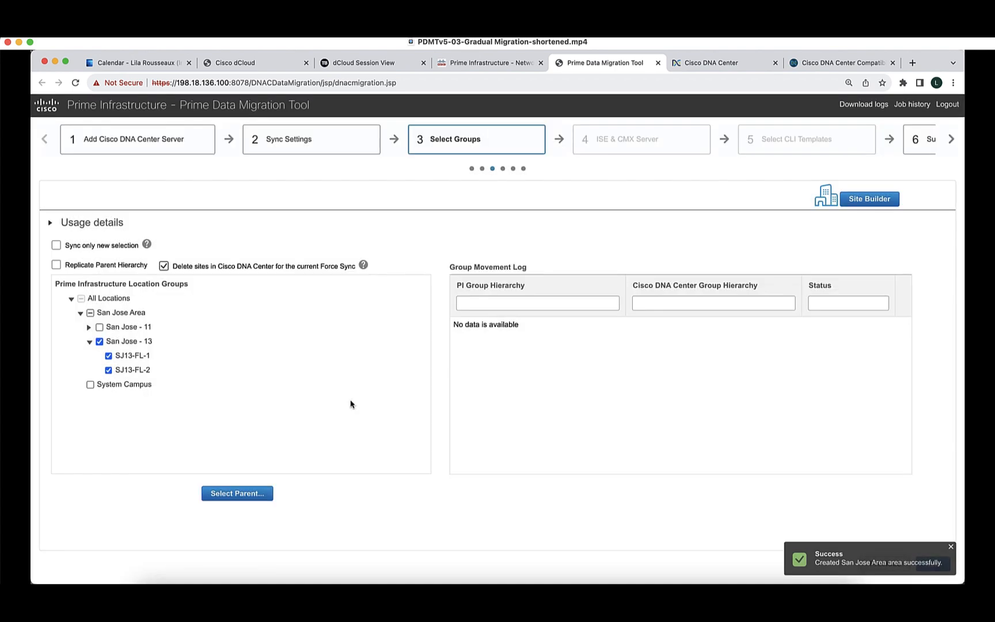
Set Global > US > California > San Jose Area as the Cisco DNA Center parent for the selection.
{"action": "left_click", "coordinate": [255, 494]}
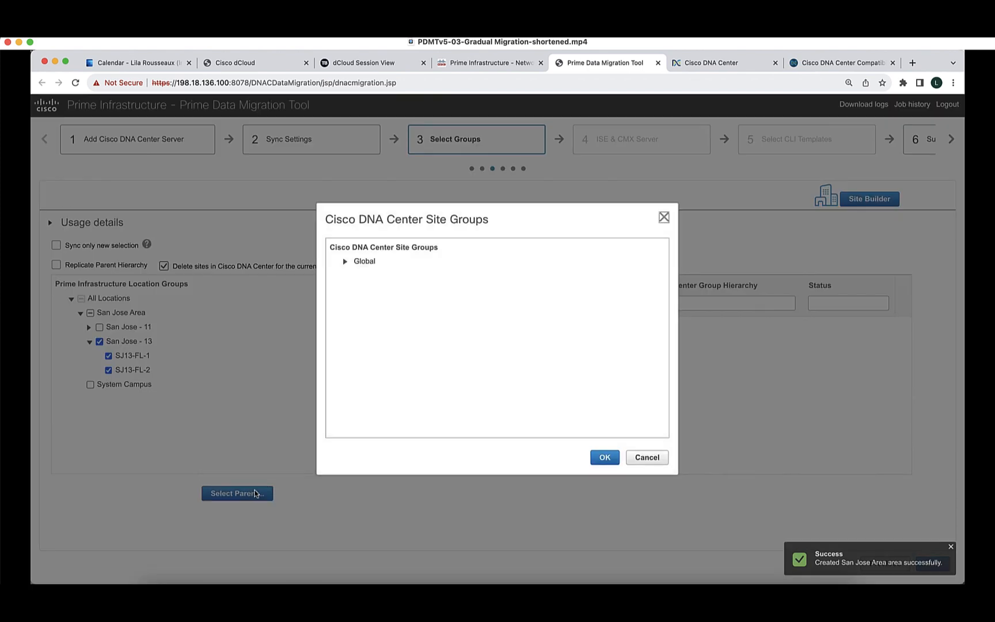
{"action": "left_click", "coordinate": [345, 263]}
{"action": "left_click", "coordinate": [354, 277]}
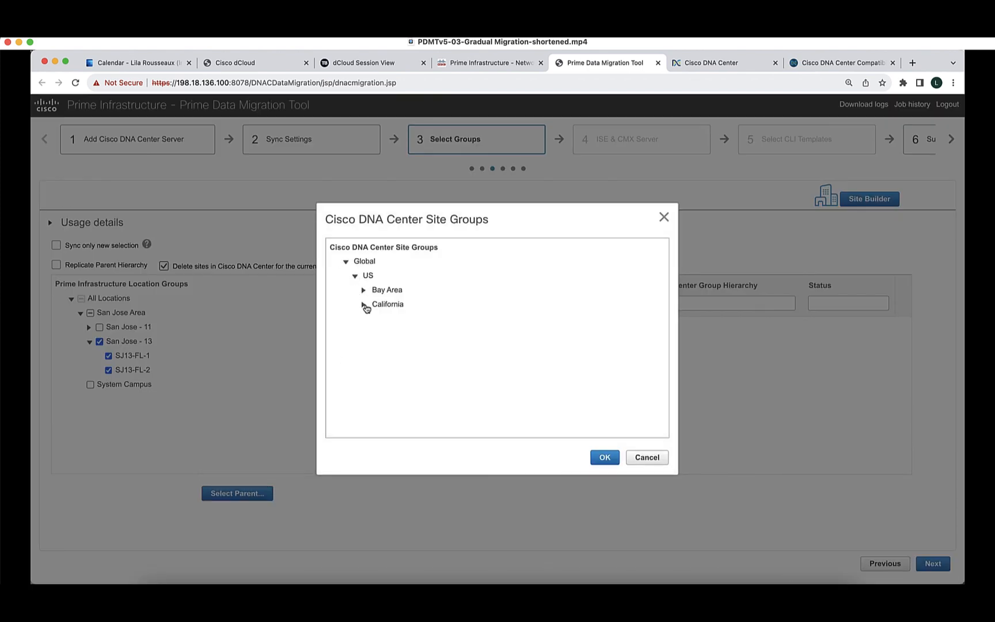
{"action": "left_click", "coordinate": [364, 305]}
{"action": "left_click", "coordinate": [604, 457]}
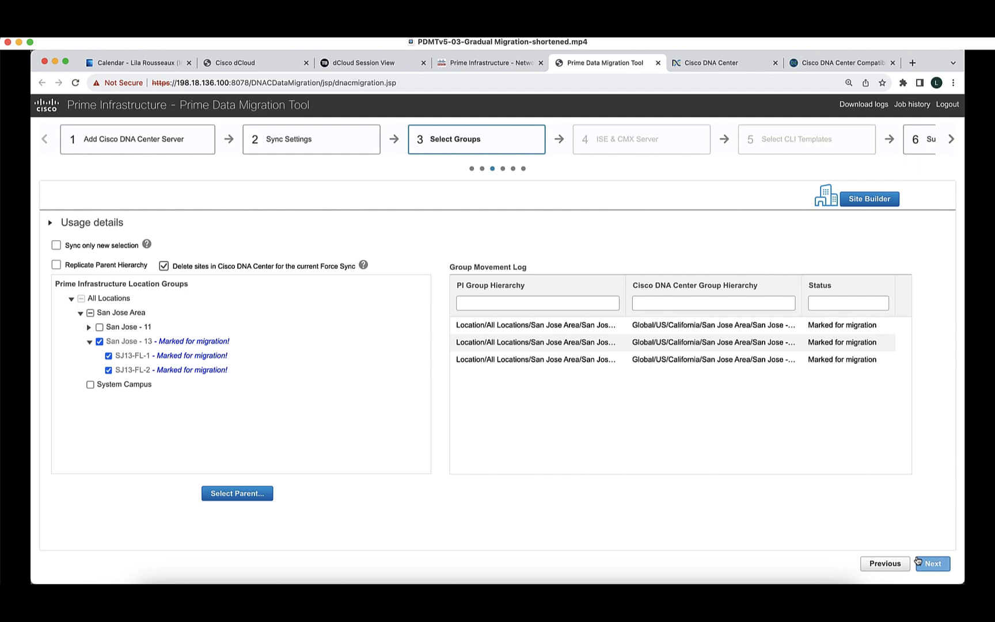
Review the Summary's groups to add, devices, maps and sync settings, then start Force Sync.
{"action": "left_click", "coordinate": [928, 565]}
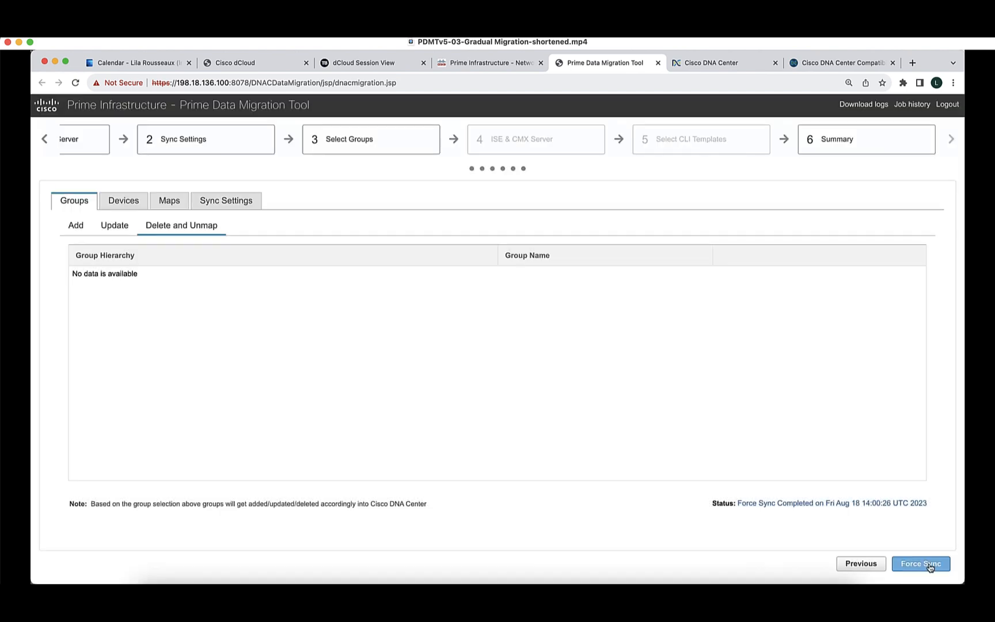
{"action": "left_click", "coordinate": [87, 229]}
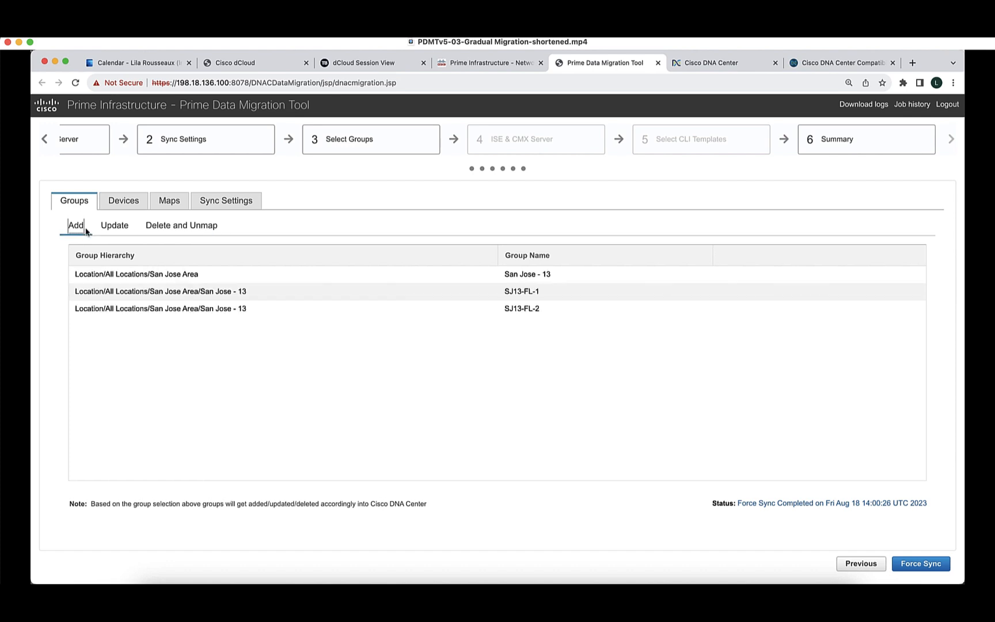
{"action": "left_click", "coordinate": [134, 203]}
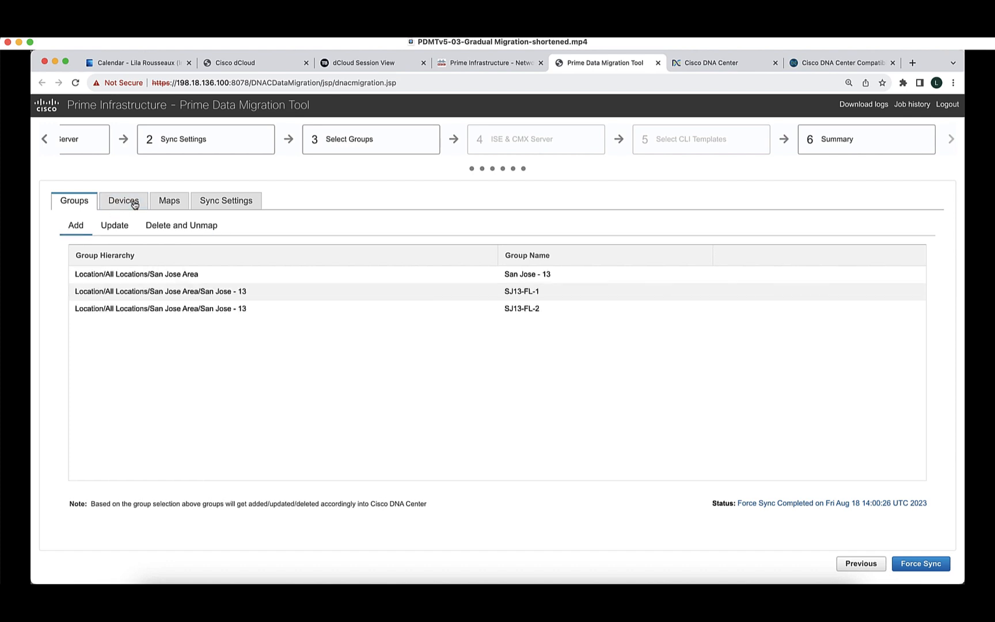
{"action": "left_click", "coordinate": [172, 201]}
{"action": "left_click", "coordinate": [225, 202]}
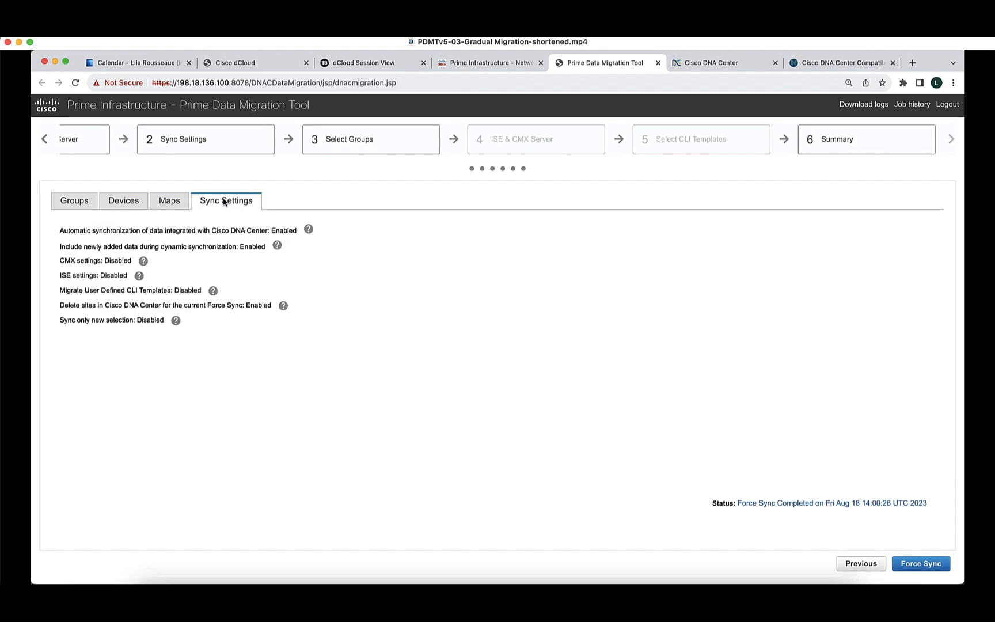
{"action": "left_click", "coordinate": [915, 564]}
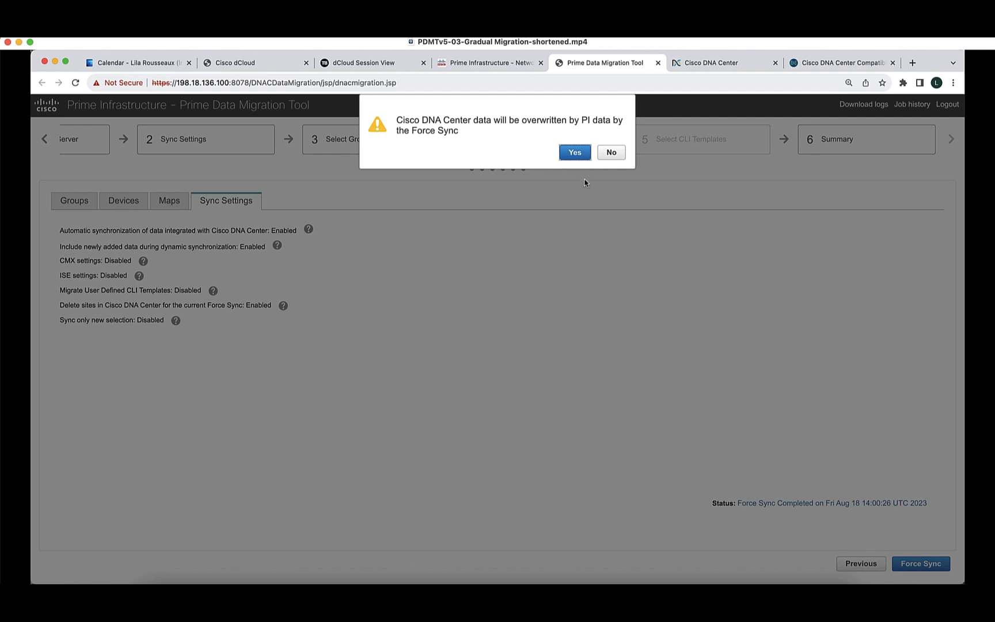
Confirm the Force Sync overwrite and expand the migration status details.
{"action": "left_click", "coordinate": [575, 152]}
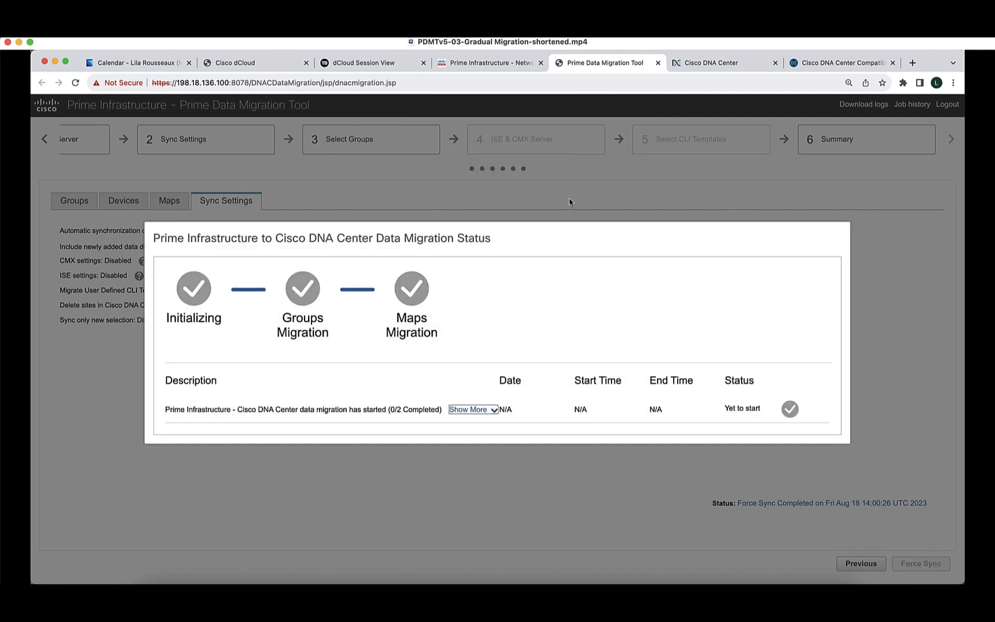
{"action": "left_click", "coordinate": [467, 409]}
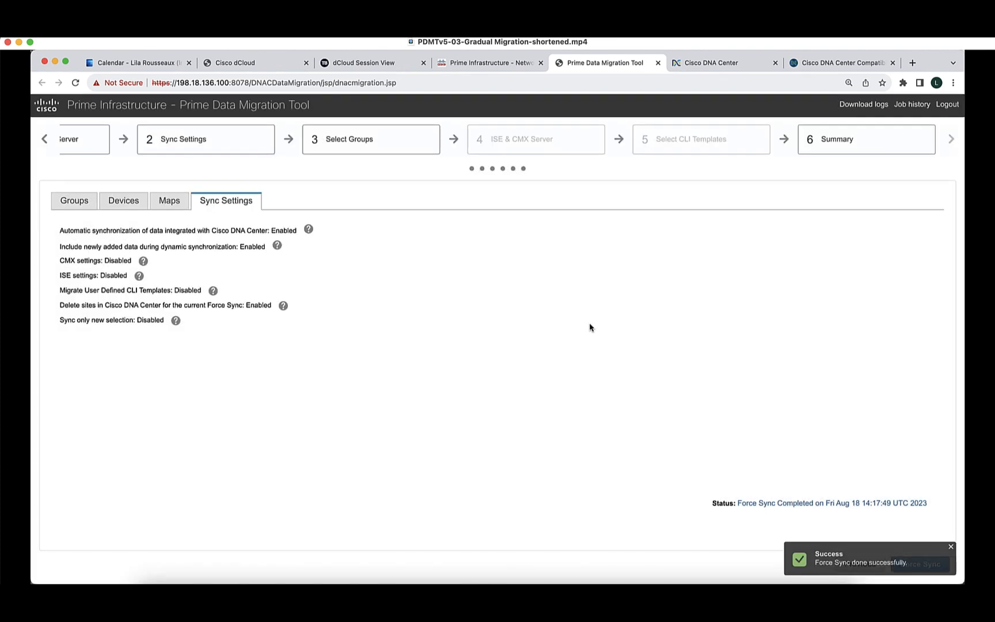
Switch to Cisco DNA Center and open the device inventory.
{"action": "left_click", "coordinate": [734, 66]}
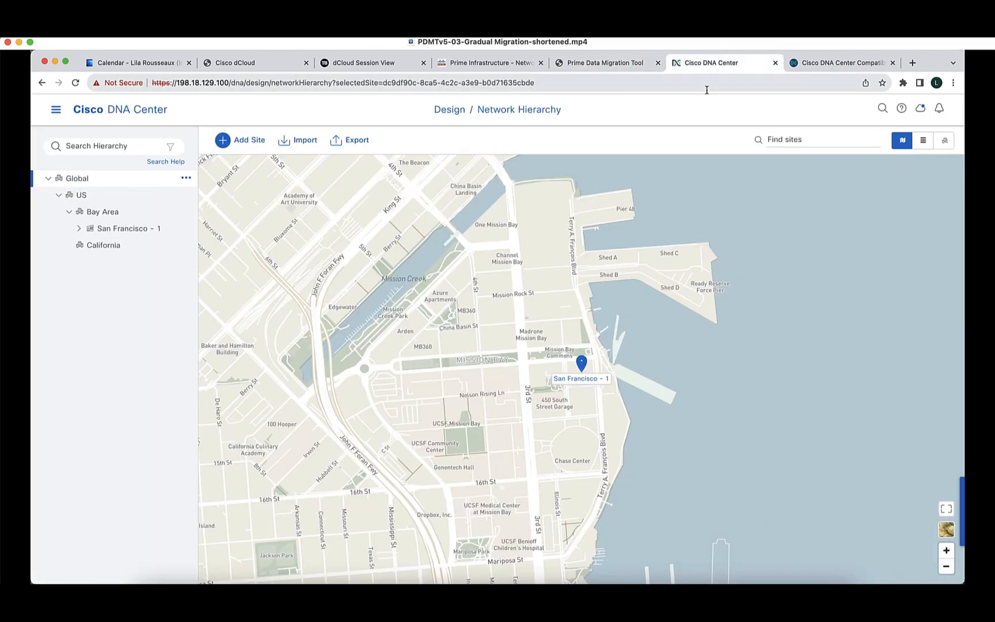
{"action": "left_click", "coordinate": [56, 110]}
{"action": "mouse_move", "coordinate": [98, 204]}
{"action": "left_click", "coordinate": [239, 168]}
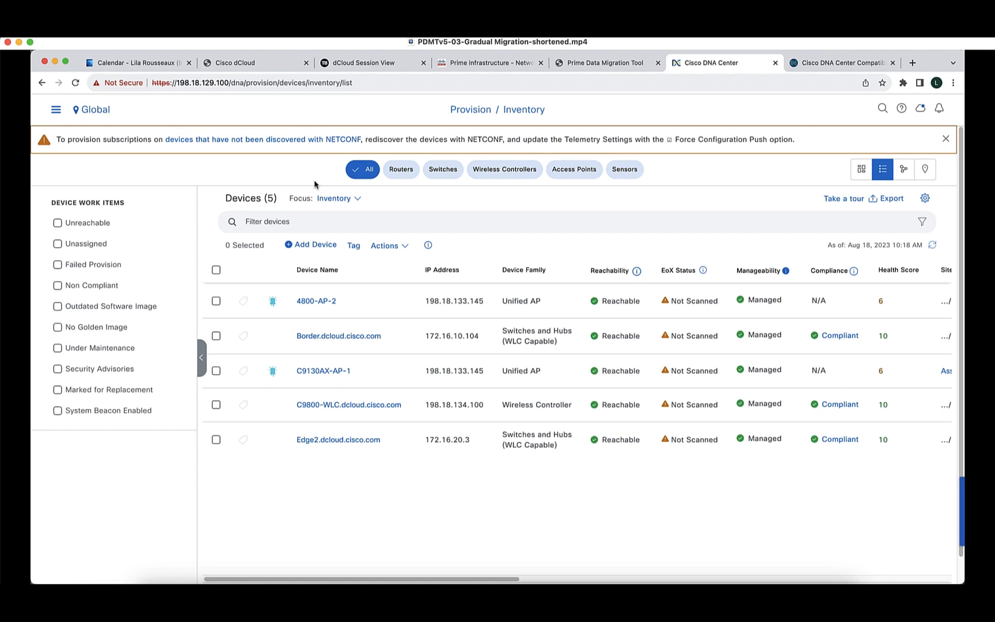
Filter the inventory to site San Jose - 13 under US > California > San Jose Area.
{"action": "left_click", "coordinate": [81, 110]}
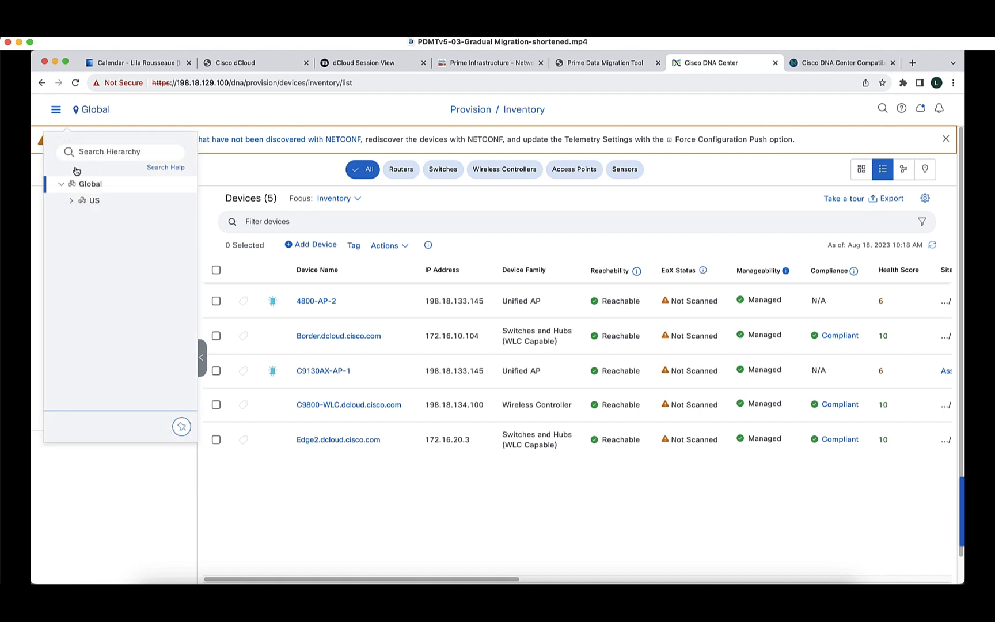
{"action": "left_click", "coordinate": [69, 202]}
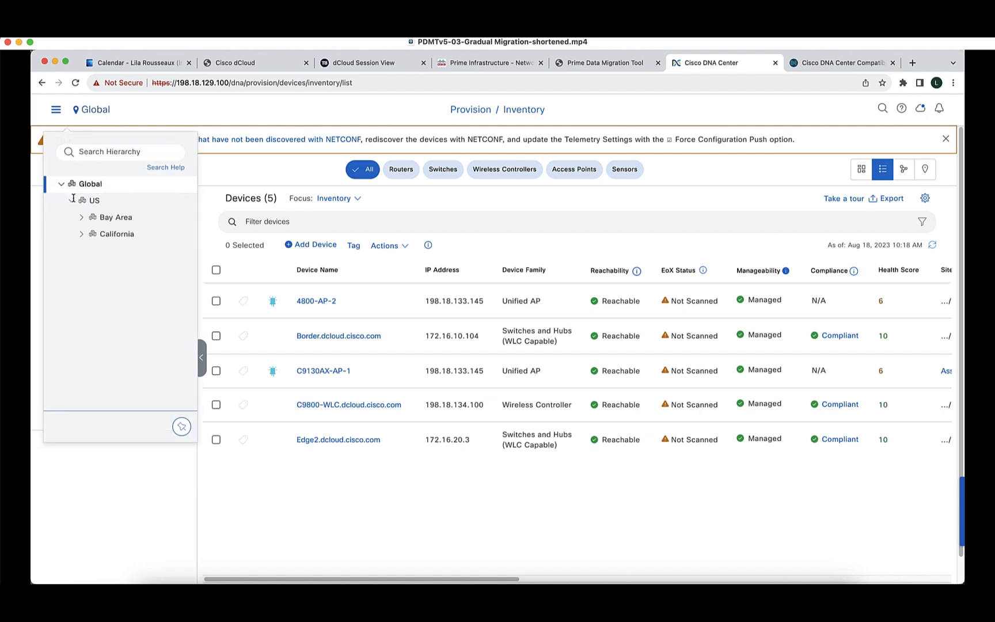
{"action": "left_click", "coordinate": [82, 234]}
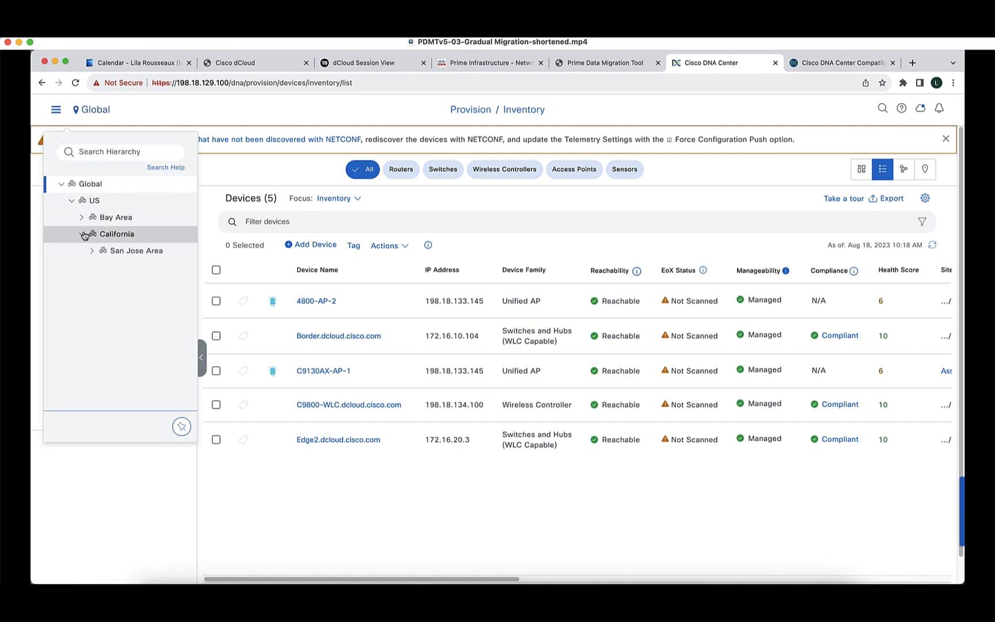
{"action": "left_click", "coordinate": [90, 252]}
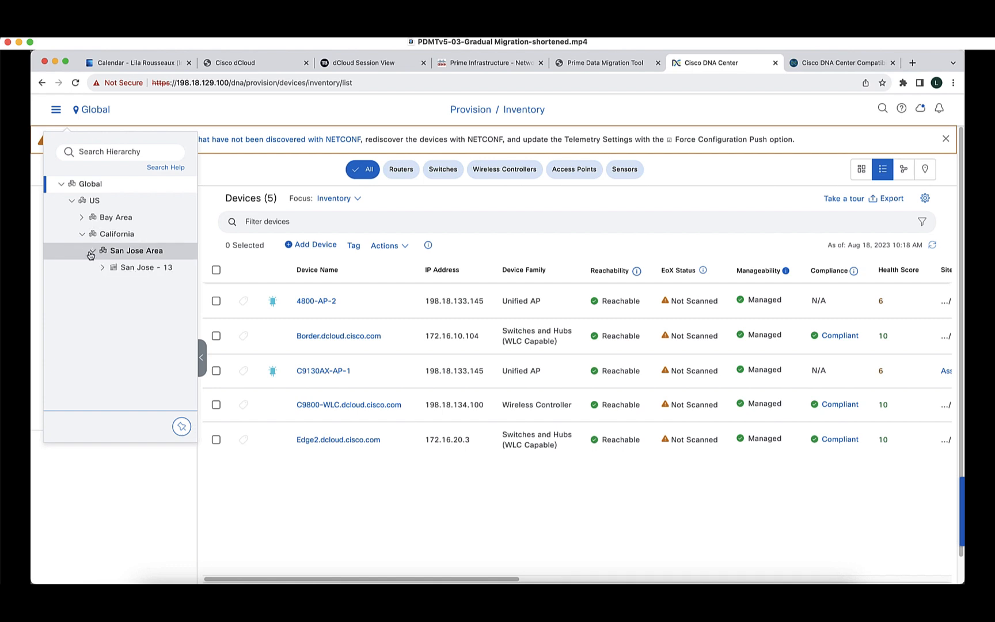
{"action": "left_click", "coordinate": [145, 268]}
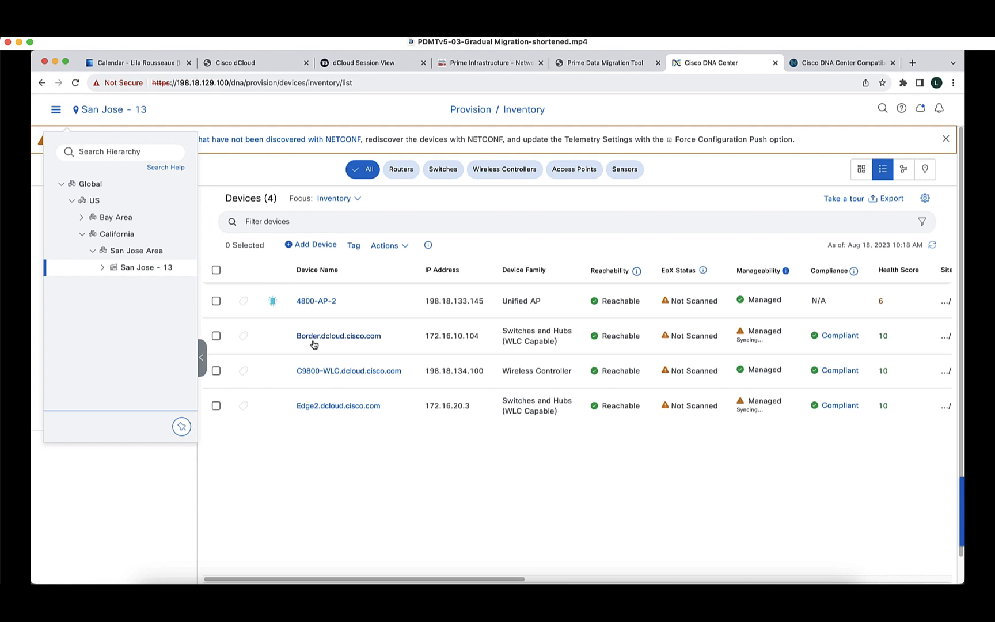
Return the inventory to Global level and show the Device Work Items filters.
{"action": "left_click", "coordinate": [93, 185]}
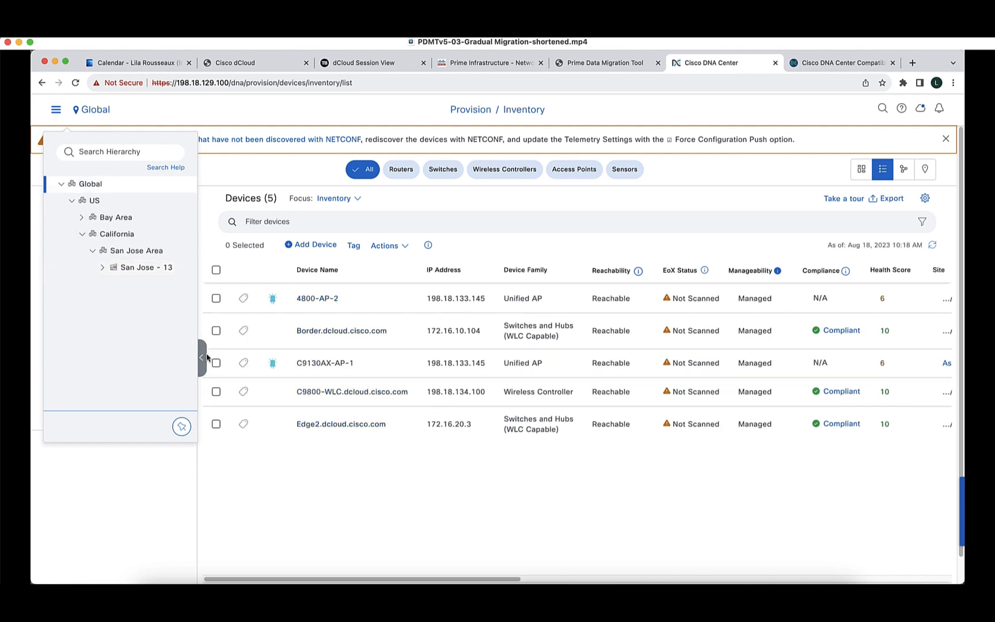
{"action": "left_click", "coordinate": [202, 358]}
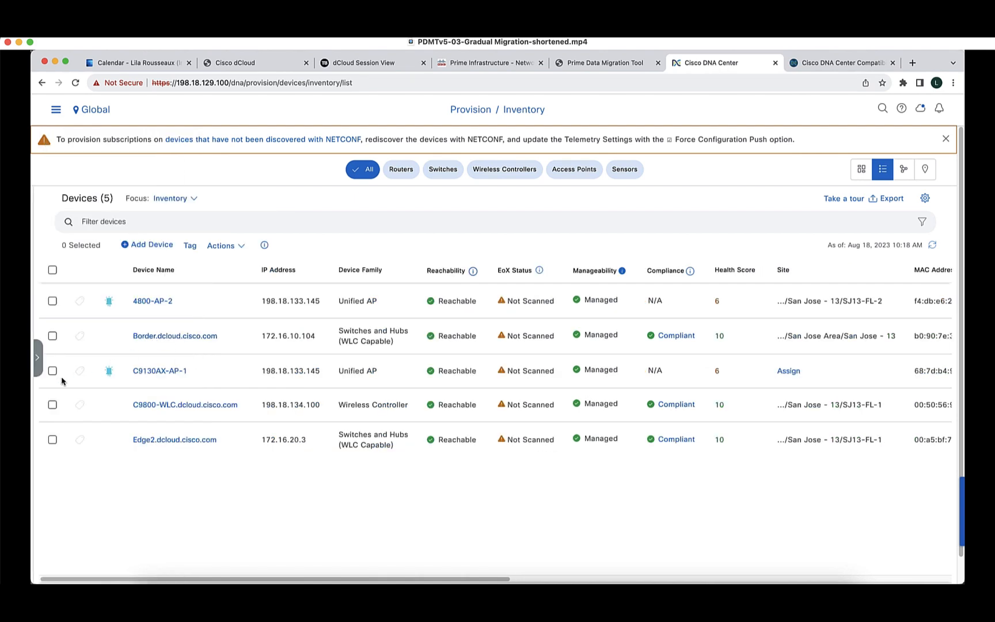
{"action": "left_click", "coordinate": [34, 360]}
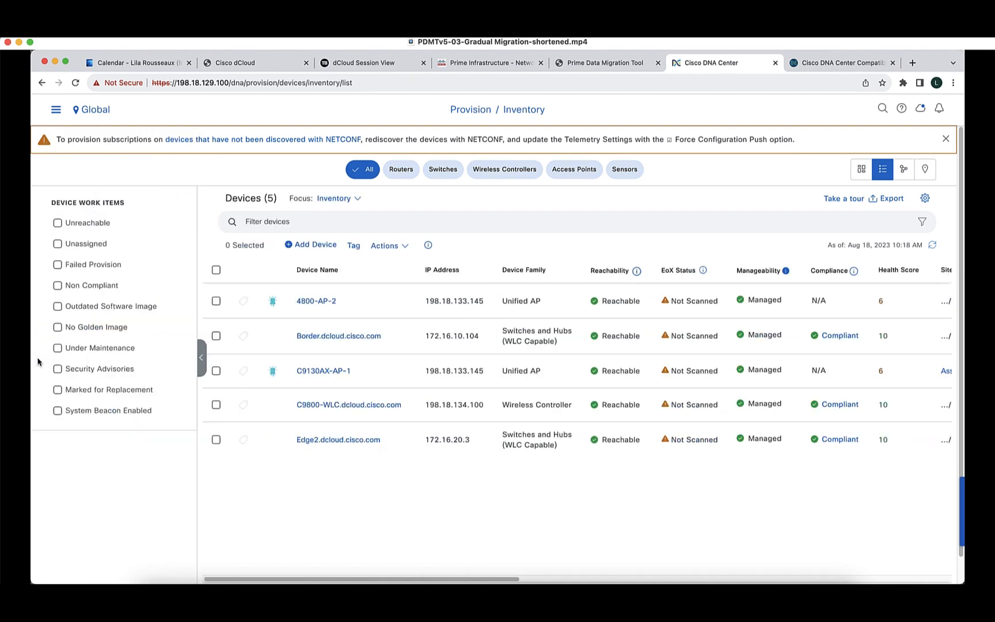
Filter the inventory to Unassigned devices, leaving only C9130AX-AP-1, then return to Prime Infrastructure.
{"action": "left_click", "coordinate": [75, 245]}
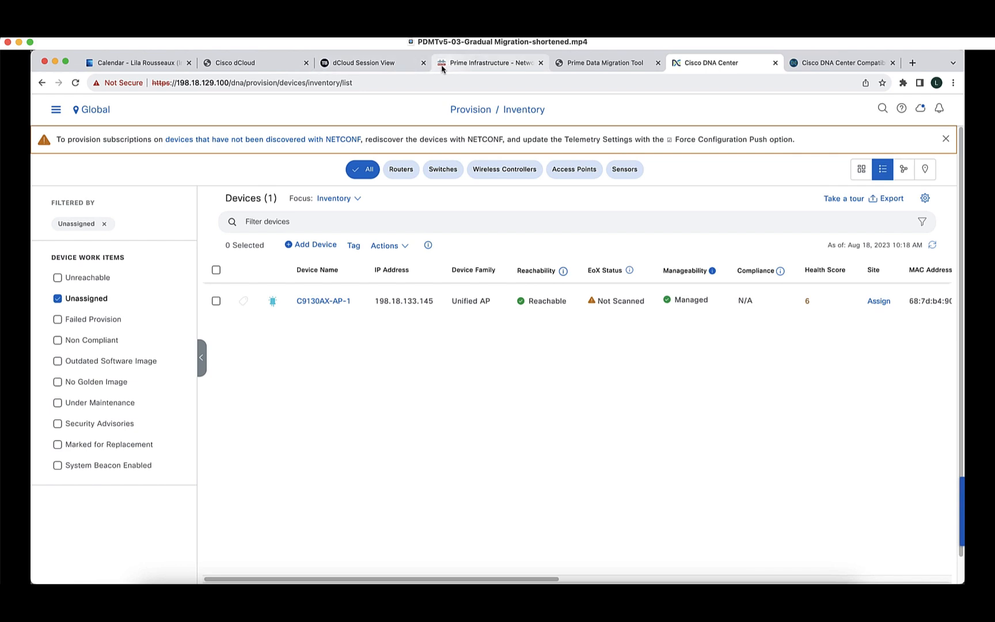
{"action": "left_click", "coordinate": [458, 66]}
Open Prime Infrastructure's all-devices inventory and list the Unassigned location group under All Locations.
{"action": "left_click", "coordinate": [482, 144]}
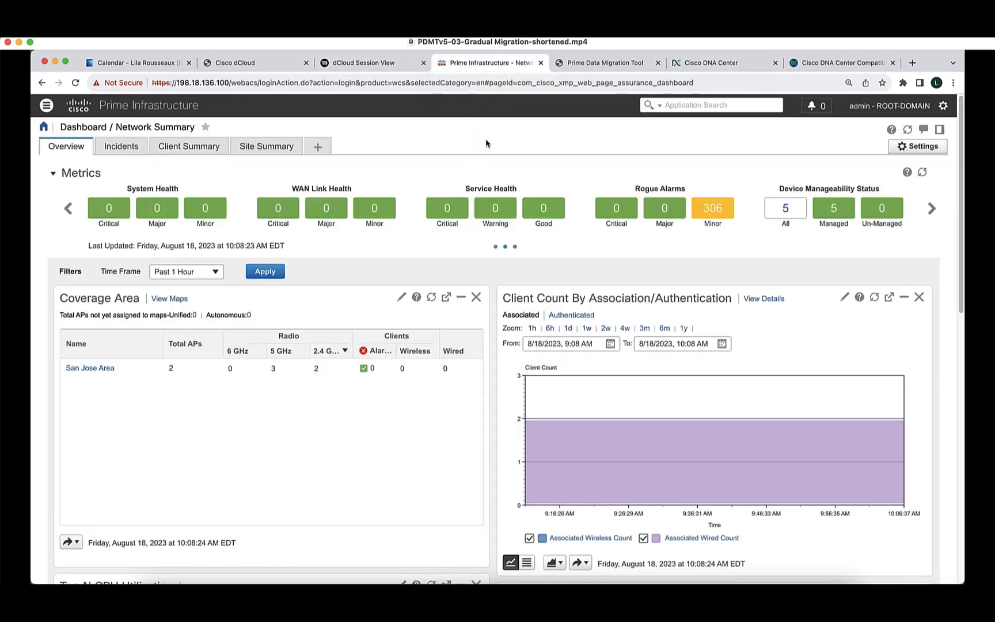
{"action": "left_click", "coordinate": [786, 211]}
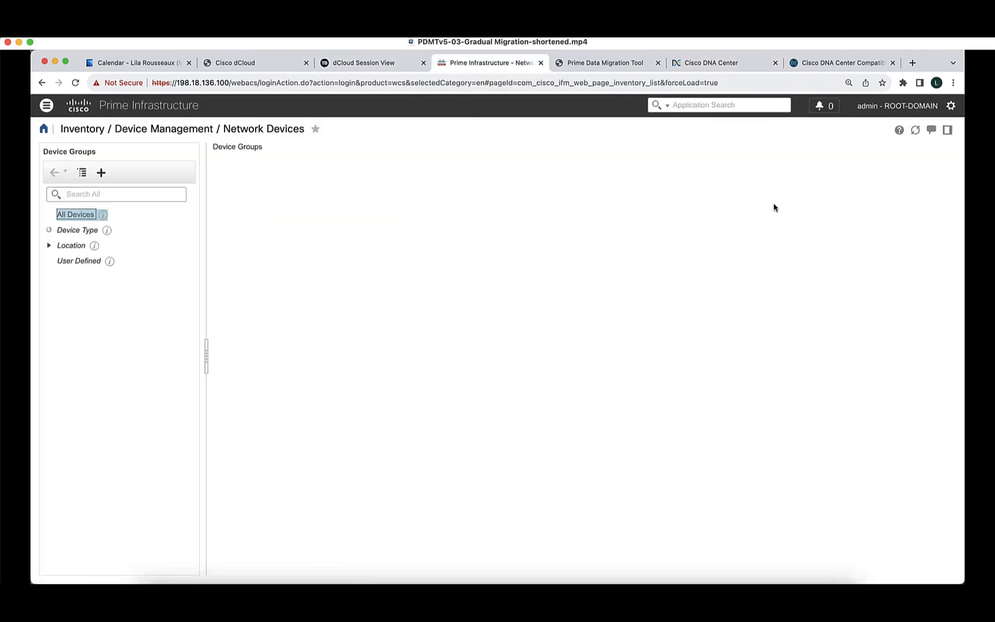
{"action": "left_click", "coordinate": [49, 309]}
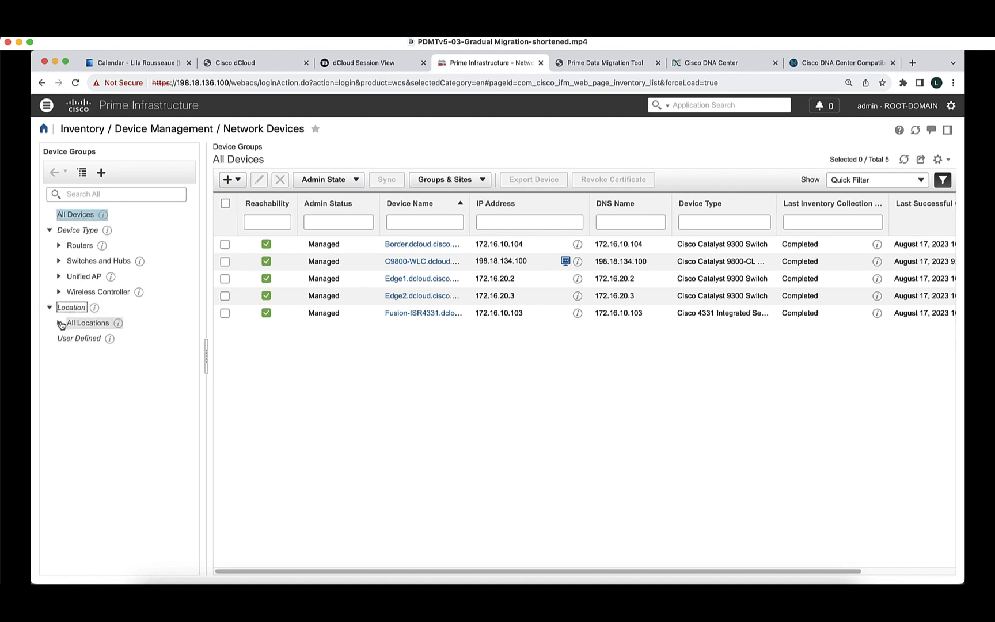
{"action": "left_click", "coordinate": [60, 323]}
{"action": "left_click", "coordinate": [96, 369]}
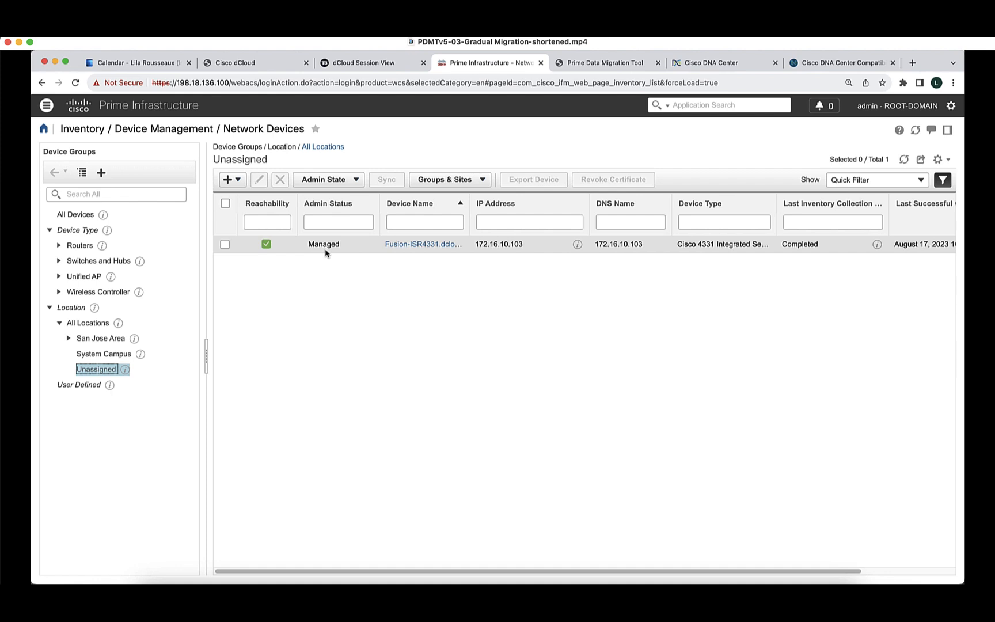
Add the Fusion-ISR4331 router to floor group SJ13-FL-1 under San Jose Area > San Jose - 13.
{"action": "left_click", "coordinate": [225, 244]}
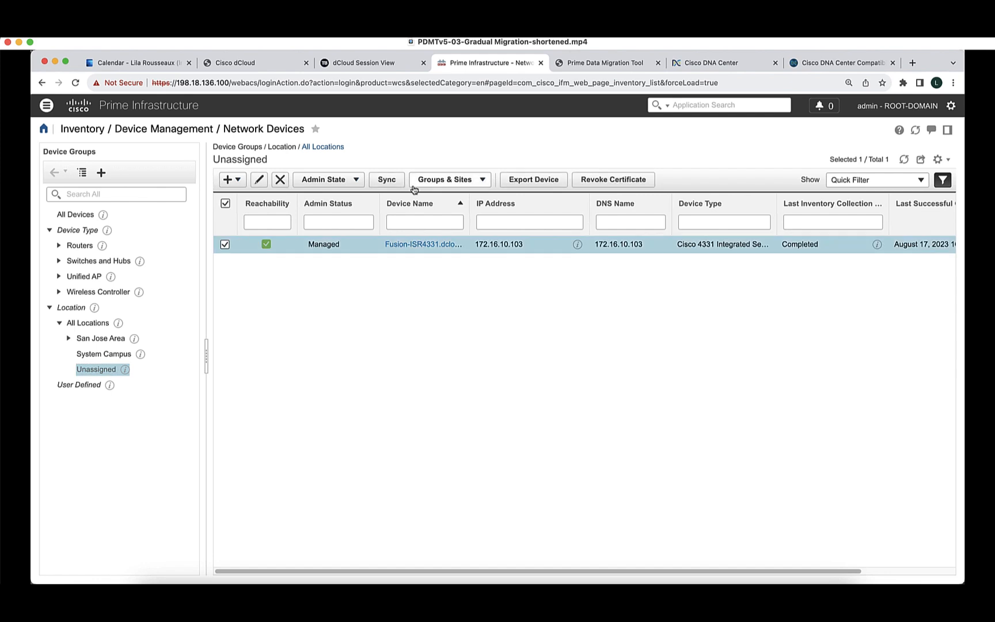
{"action": "left_click", "coordinate": [438, 181]}
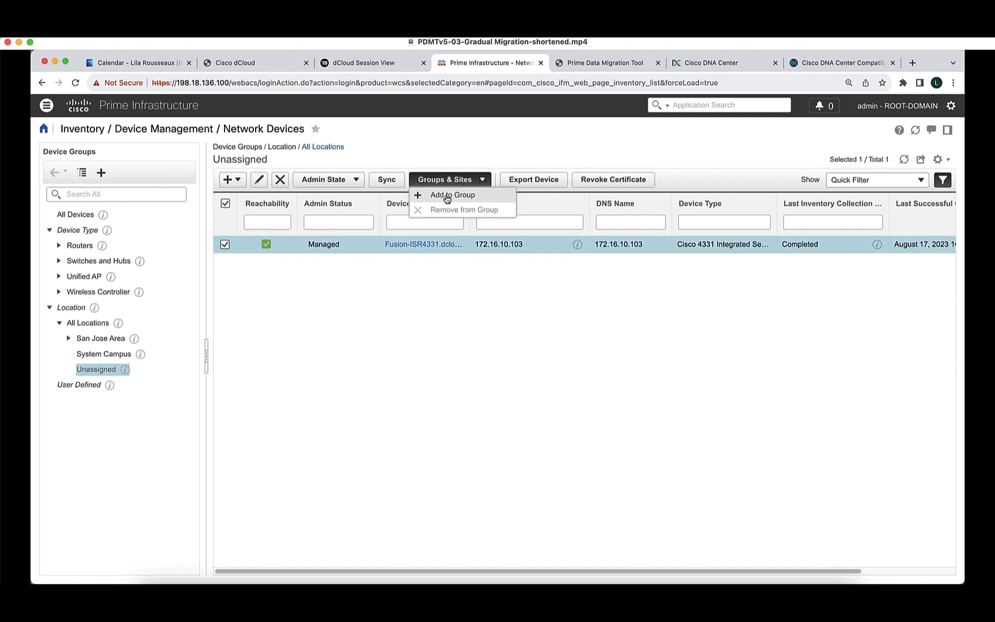
{"action": "left_click", "coordinate": [444, 194]}
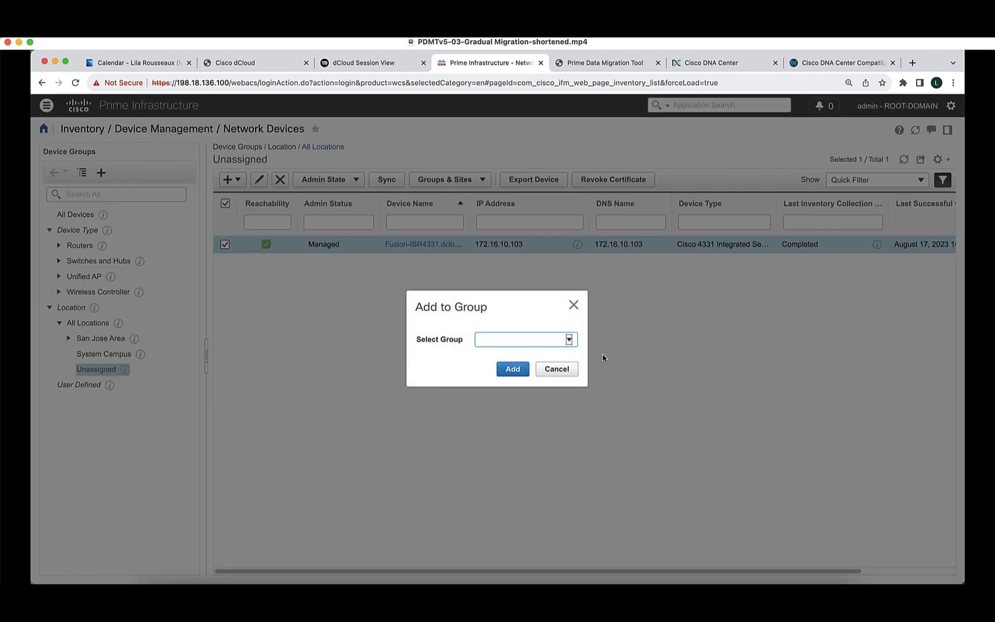
{"action": "left_click", "coordinate": [568, 340]}
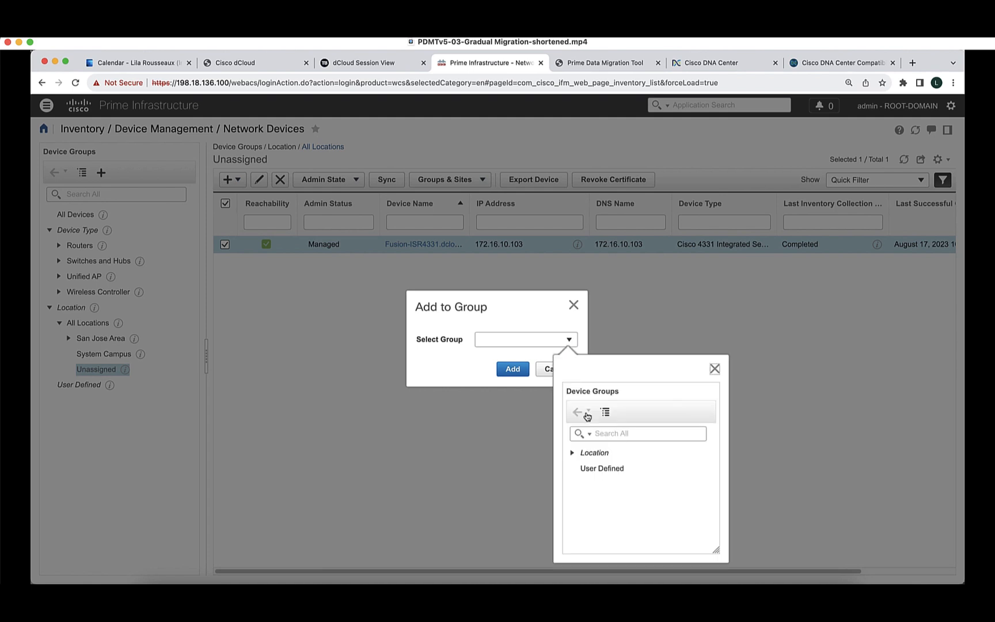
{"action": "left_click", "coordinate": [572, 453]}
{"action": "left_click", "coordinate": [583, 470]}
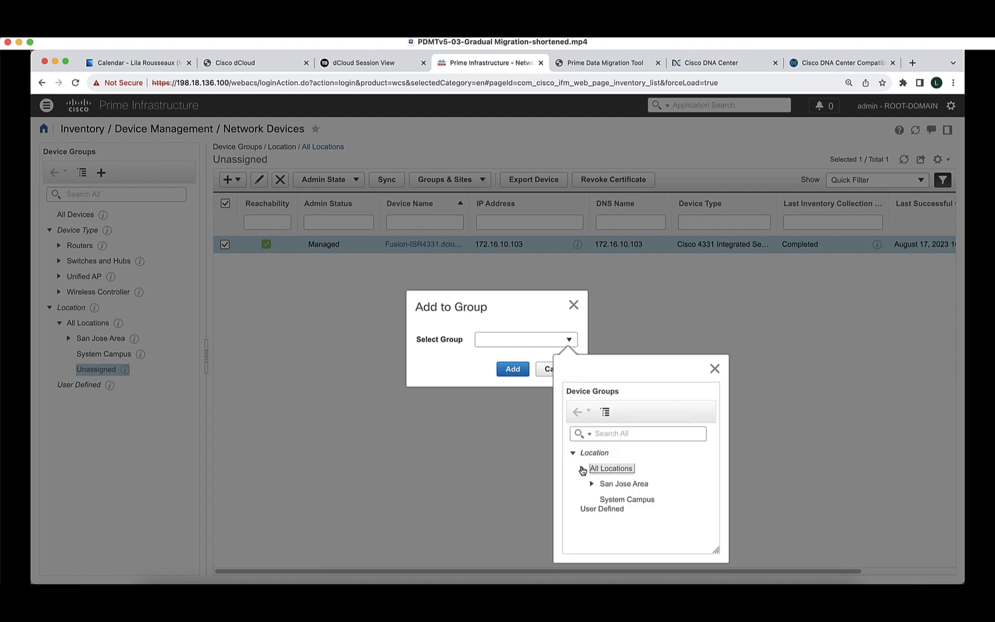
{"action": "left_click", "coordinate": [592, 485]}
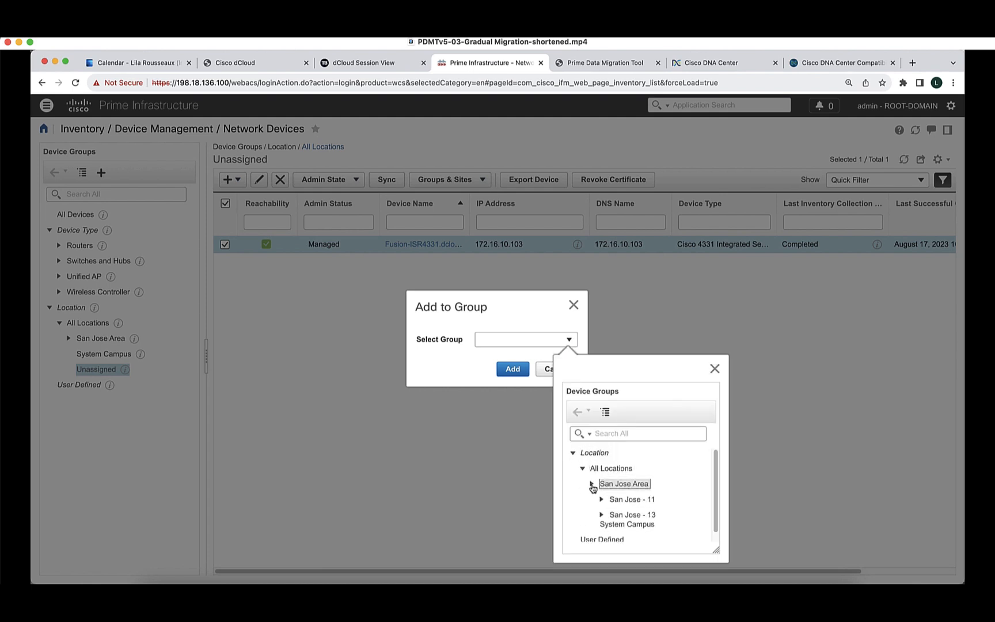
{"action": "left_click", "coordinate": [601, 515]}
{"action": "left_click", "coordinate": [637, 530]}
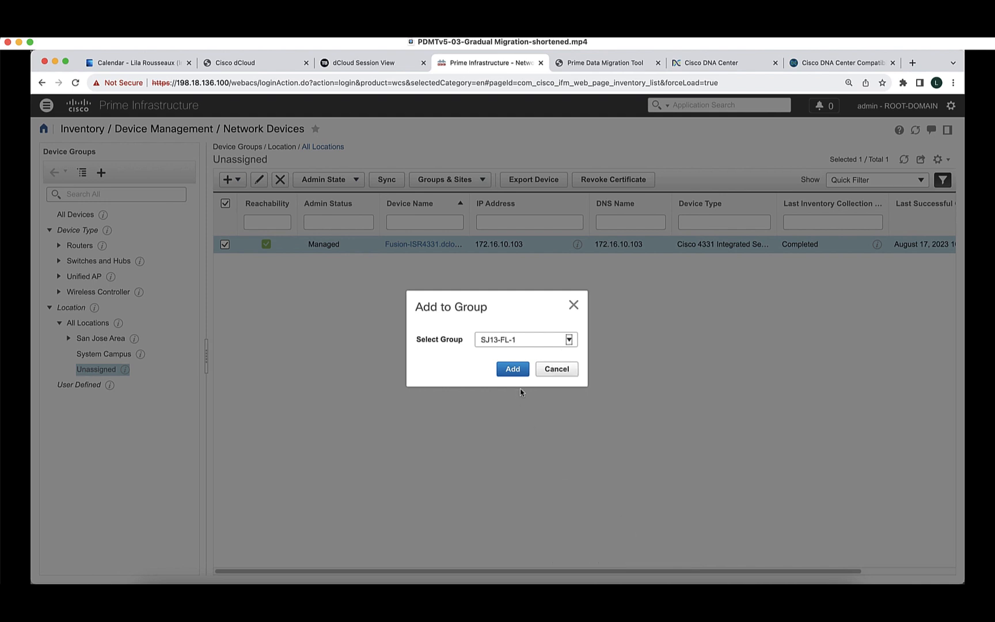
{"action": "left_click", "coordinate": [512, 368]}
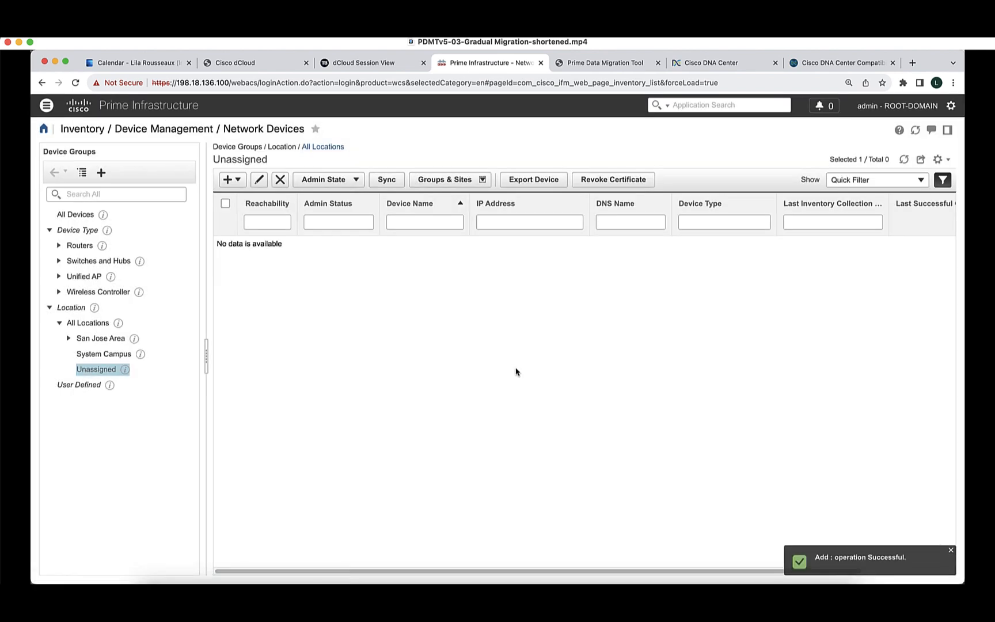
List the San Jose - 13 group's four devices, then switch back to Cisco DNA Center.
{"action": "left_click", "coordinate": [70, 339]}
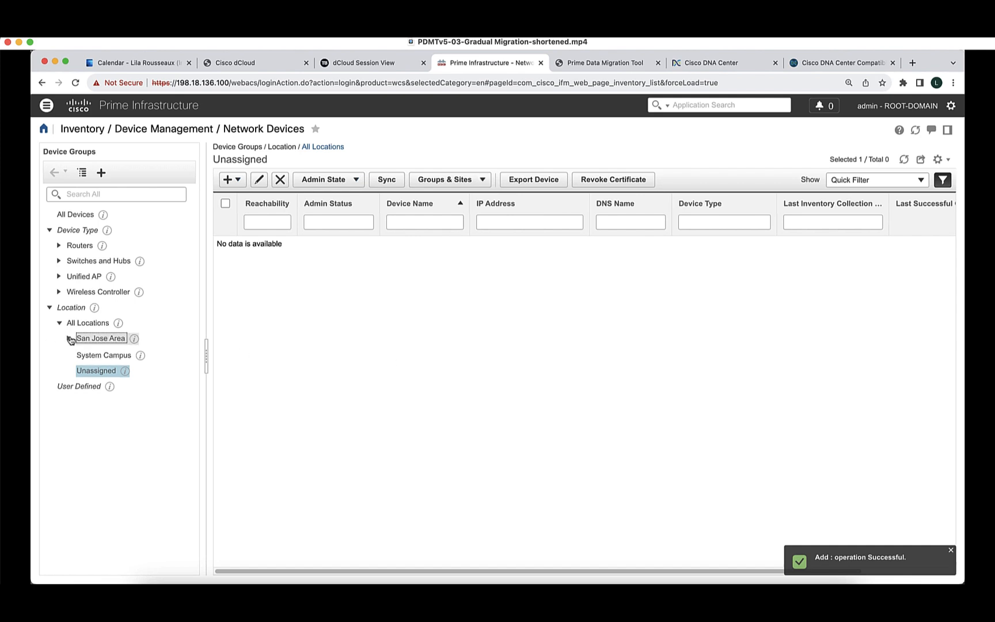
{"action": "left_click", "coordinate": [97, 370]}
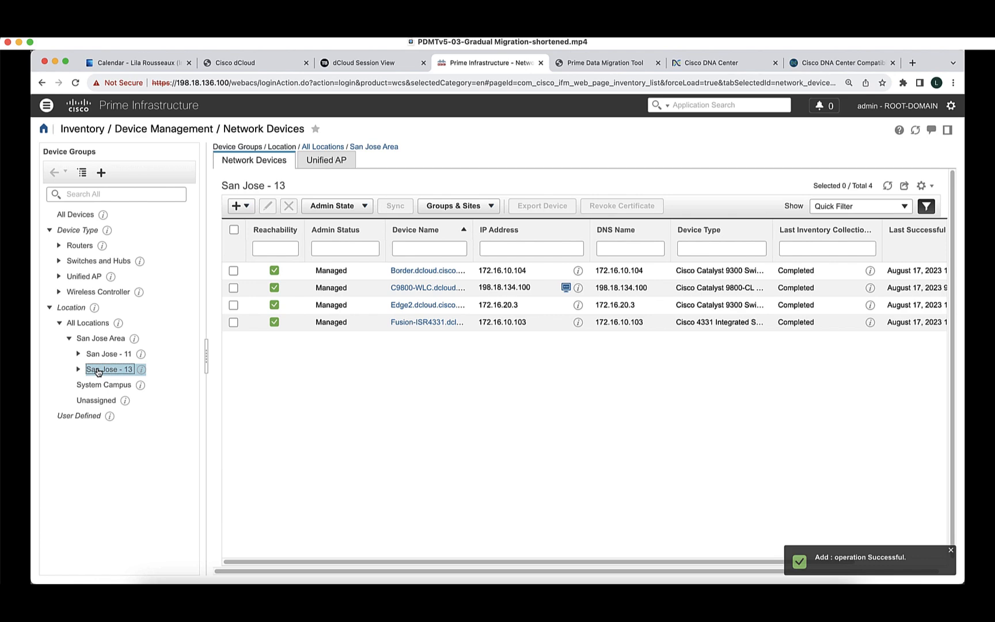
{"action": "left_click", "coordinate": [685, 65]}
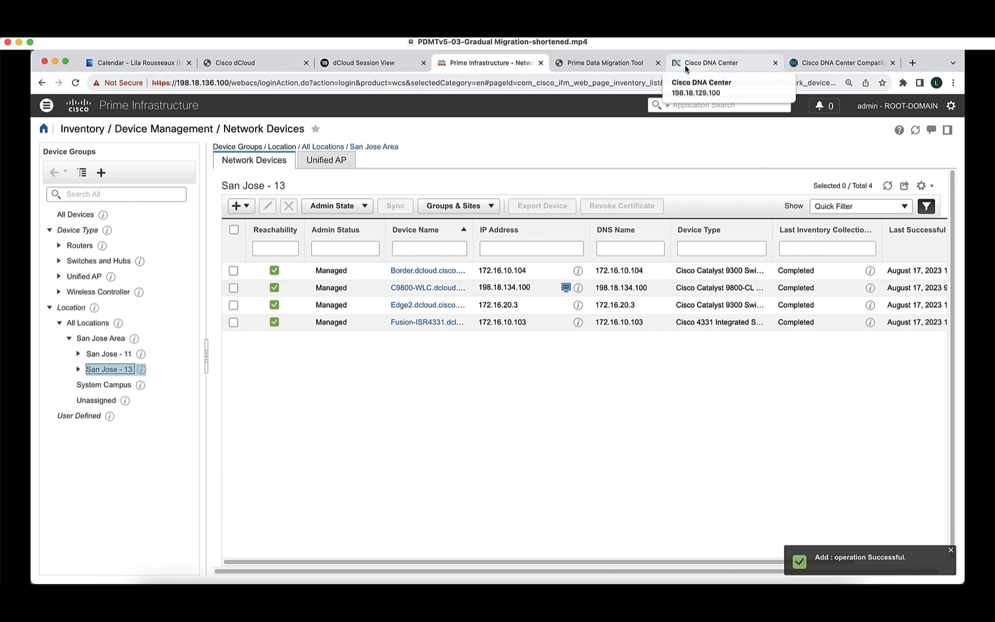
Refresh the DNA Center inventory and scope it to San Jose - 13 > SJ13-FL-1 to confirm Fusion-ISR4331.
{"action": "left_click", "coordinate": [933, 246]}
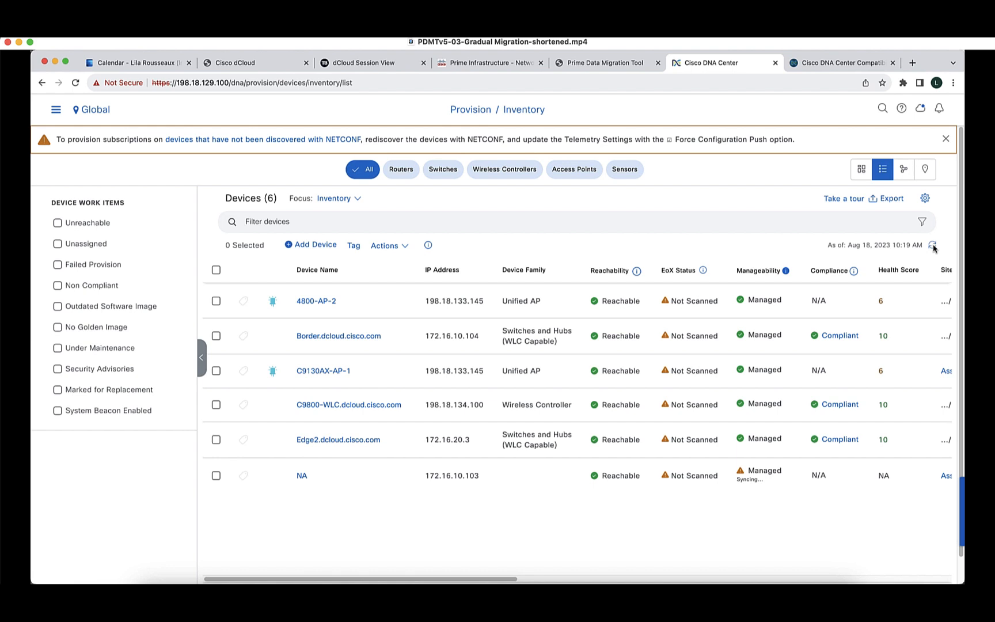
{"action": "left_click", "coordinate": [932, 246]}
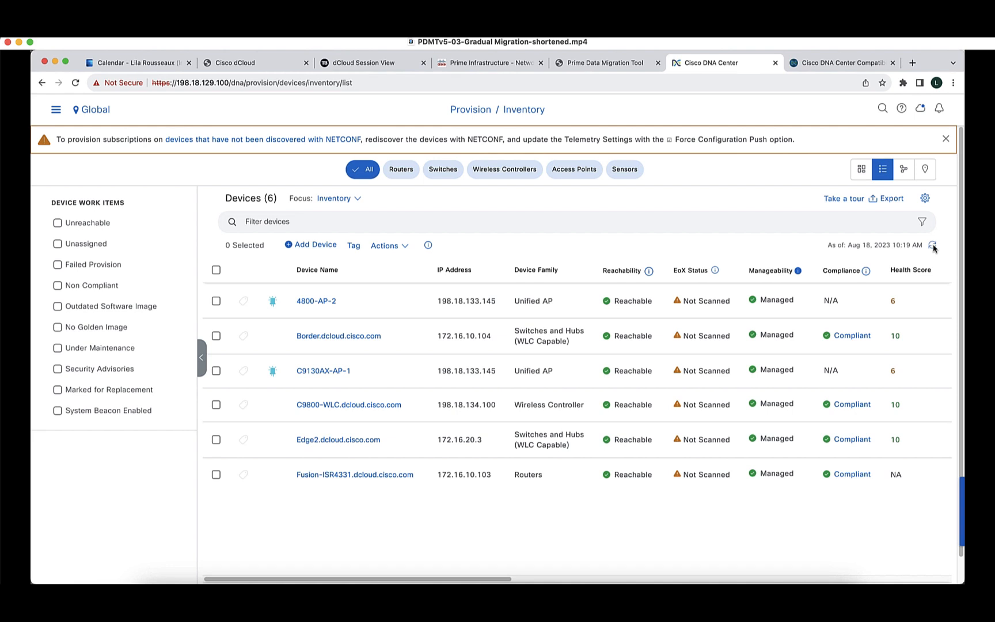
{"action": "left_click", "coordinate": [89, 112]}
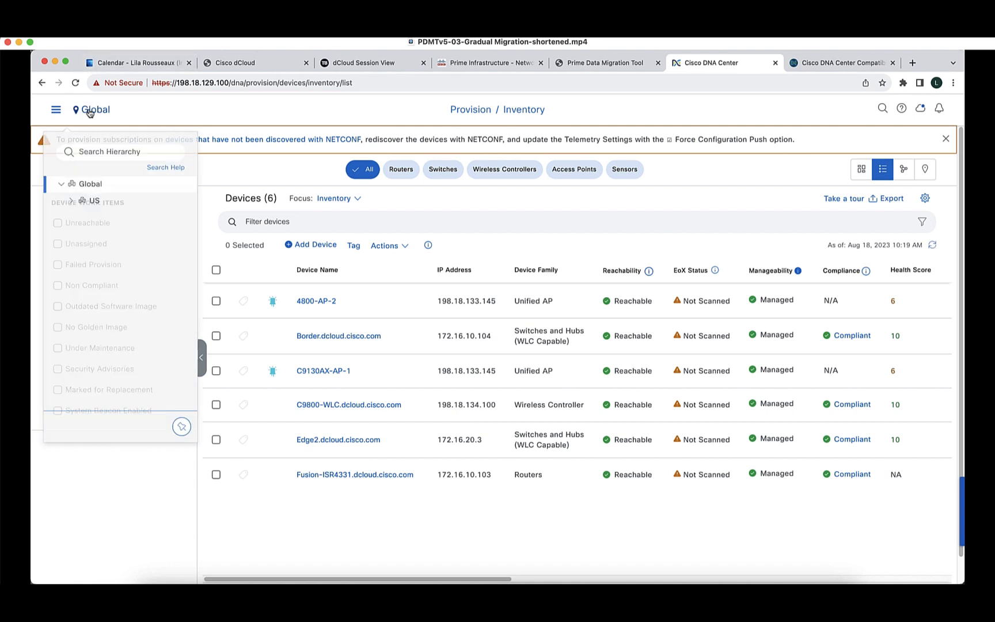
{"action": "left_click", "coordinate": [71, 200]}
{"action": "left_click", "coordinate": [81, 235]}
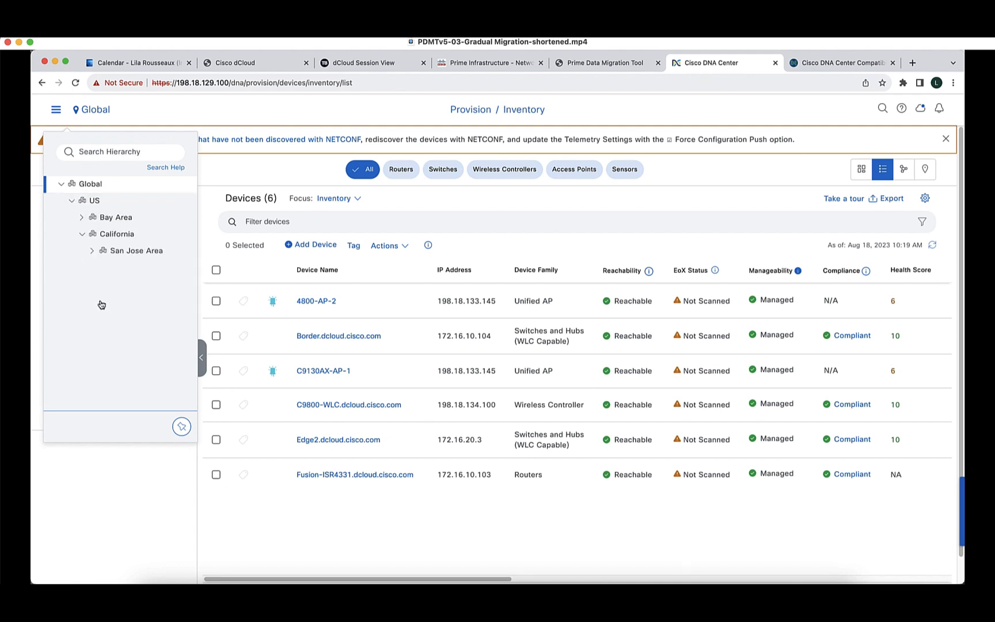
{"action": "left_click", "coordinate": [97, 267]}
{"action": "left_click", "coordinate": [136, 286]}
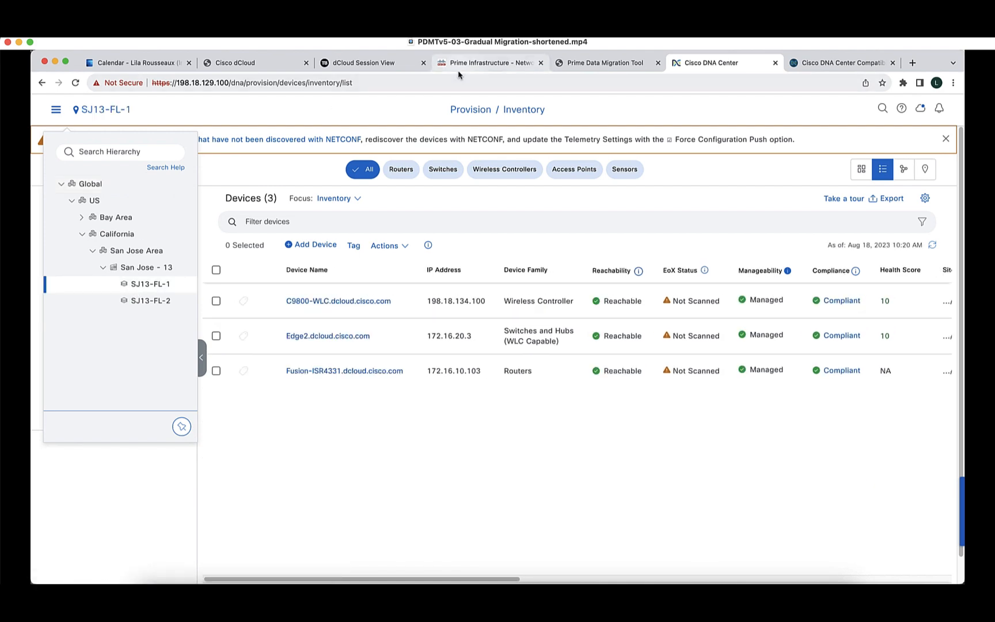
{"action": "left_click", "coordinate": [483, 64]}
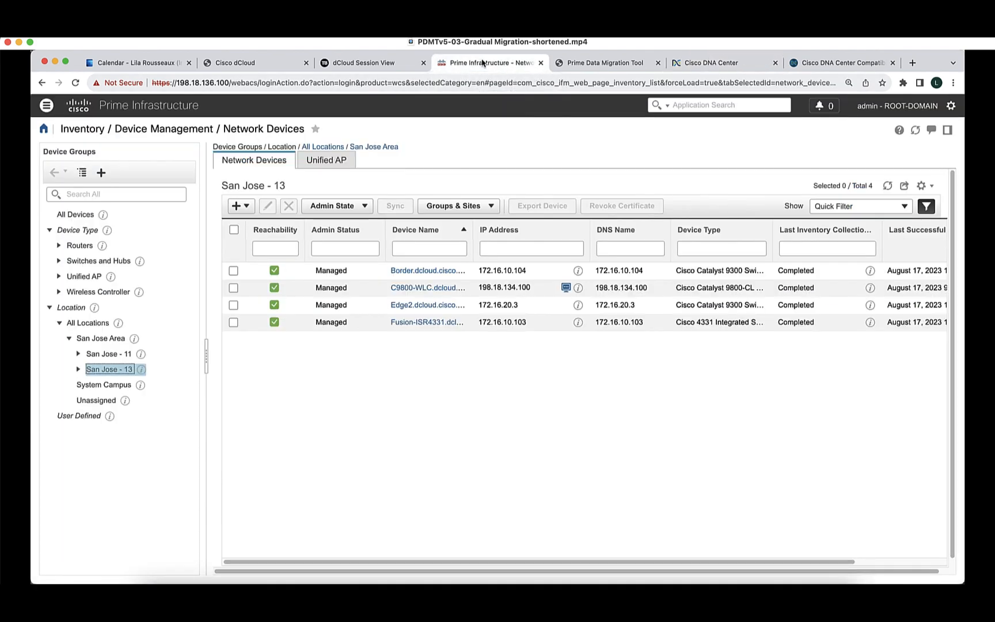
Bring the Prime Data Migration Tool back to the front on its Sync Settings view.
{"action": "left_click", "coordinate": [599, 63]}
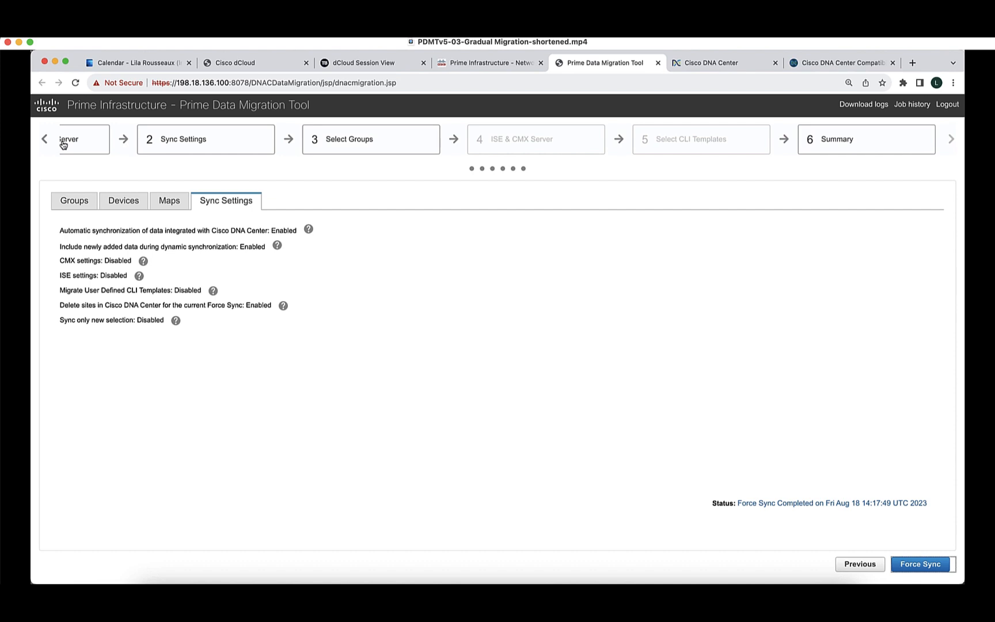
Return the wizard to step 1, then advance through Sync Settings to the Select Groups step.
{"action": "left_click", "coordinate": [42, 139]}
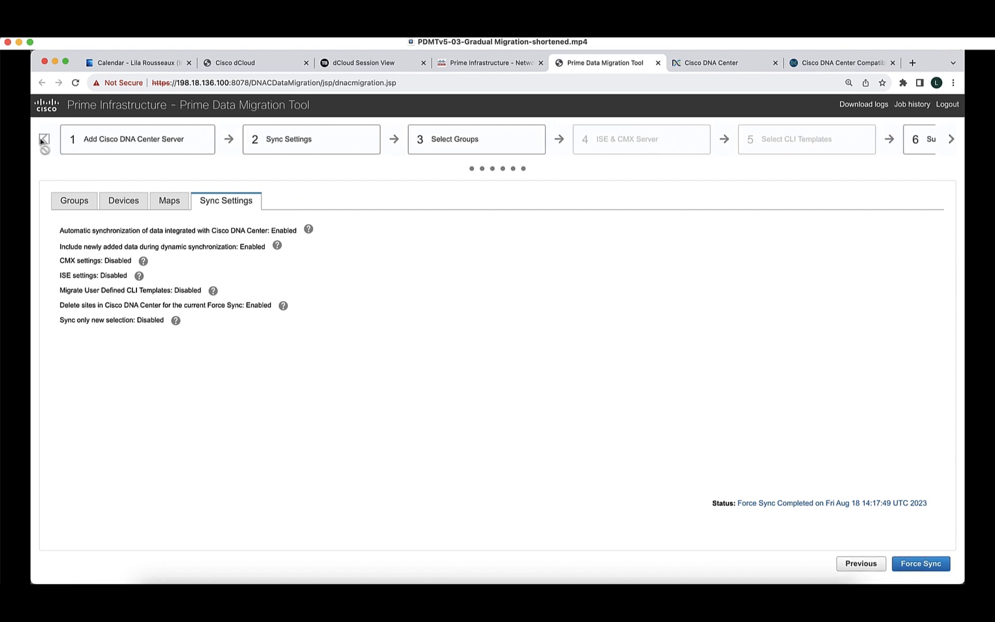
{"action": "left_click", "coordinate": [140, 148]}
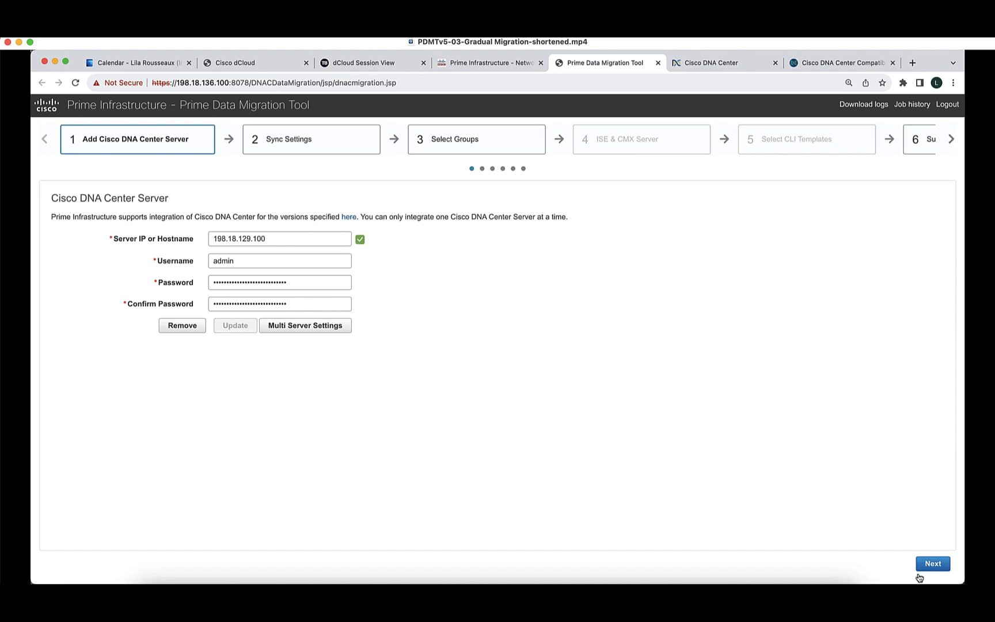
{"action": "left_click", "coordinate": [929, 566]}
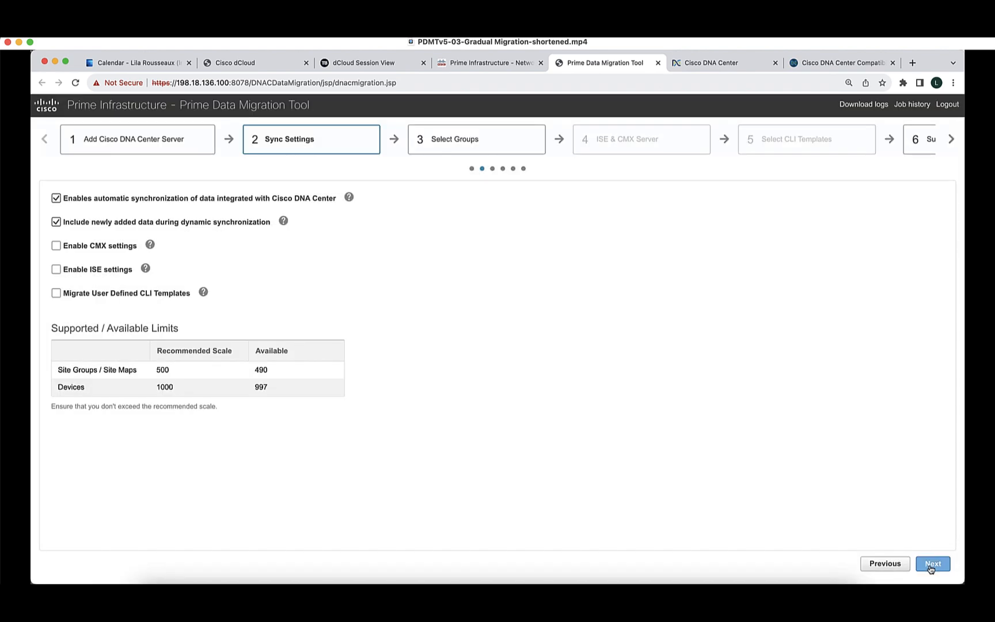
{"action": "left_click", "coordinate": [929, 566]}
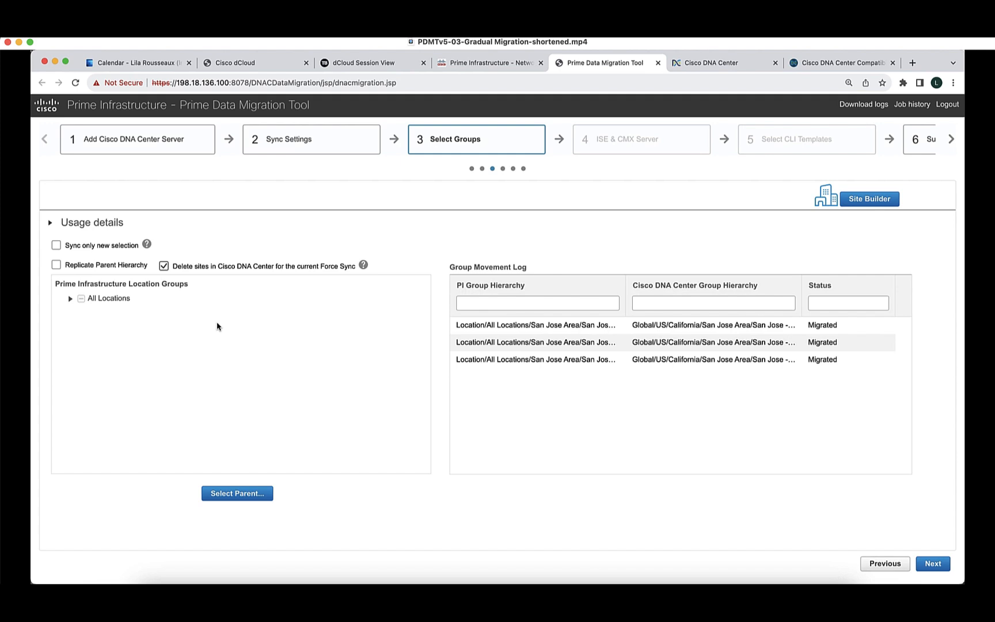
Under All Locations > San Jose Area, check San Jose - 11 for migration.
{"action": "left_click", "coordinate": [70, 298]}
{"action": "left_click", "coordinate": [79, 313]}
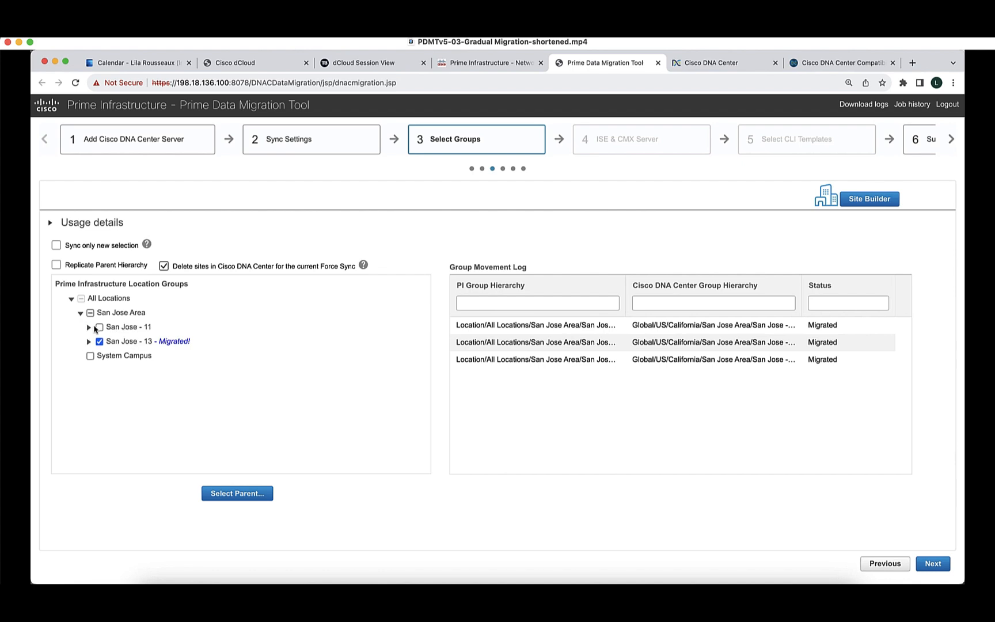
{"action": "left_click", "coordinate": [99, 327]}
Set Global > US > California > San Jose Area as San Jose - 11's parent site and continue to the Summary.
{"action": "left_click", "coordinate": [246, 496]}
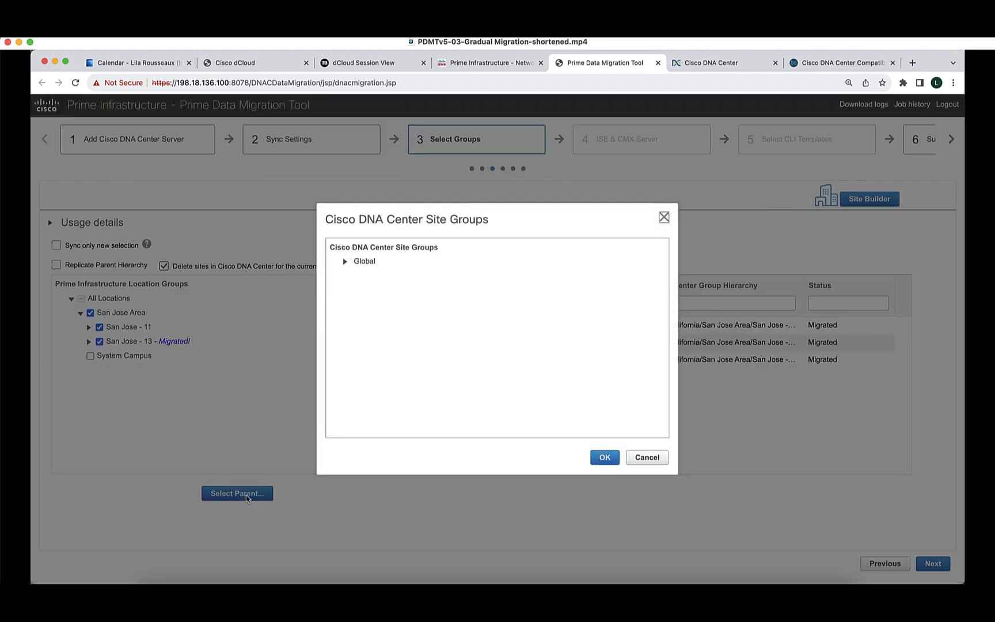
{"action": "left_click", "coordinate": [345, 262]}
{"action": "left_click", "coordinate": [355, 277]}
{"action": "left_click", "coordinate": [364, 305]}
{"action": "left_click", "coordinate": [392, 320]}
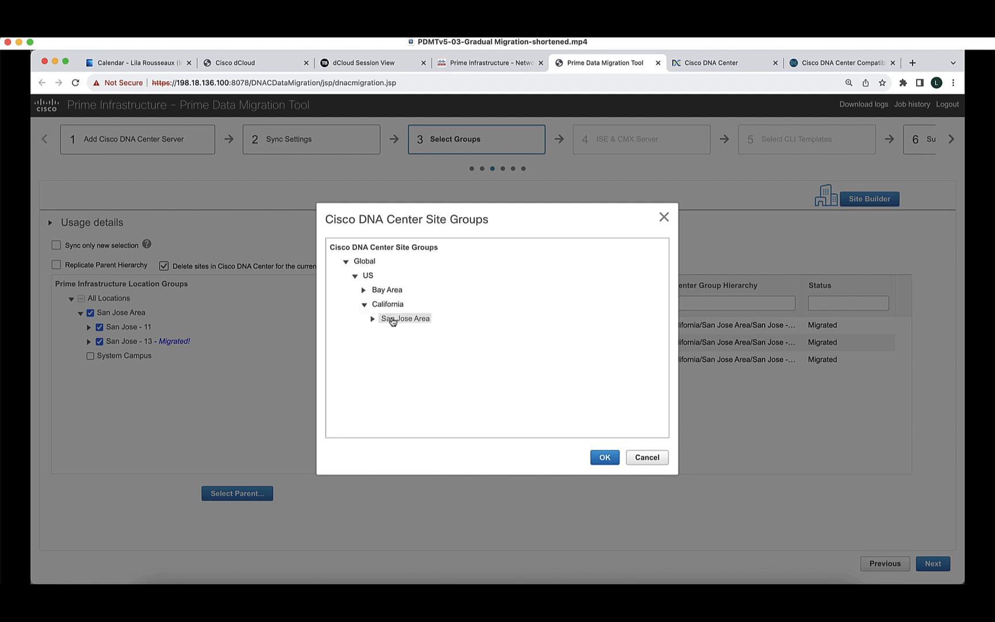
{"action": "left_click", "coordinate": [601, 458]}
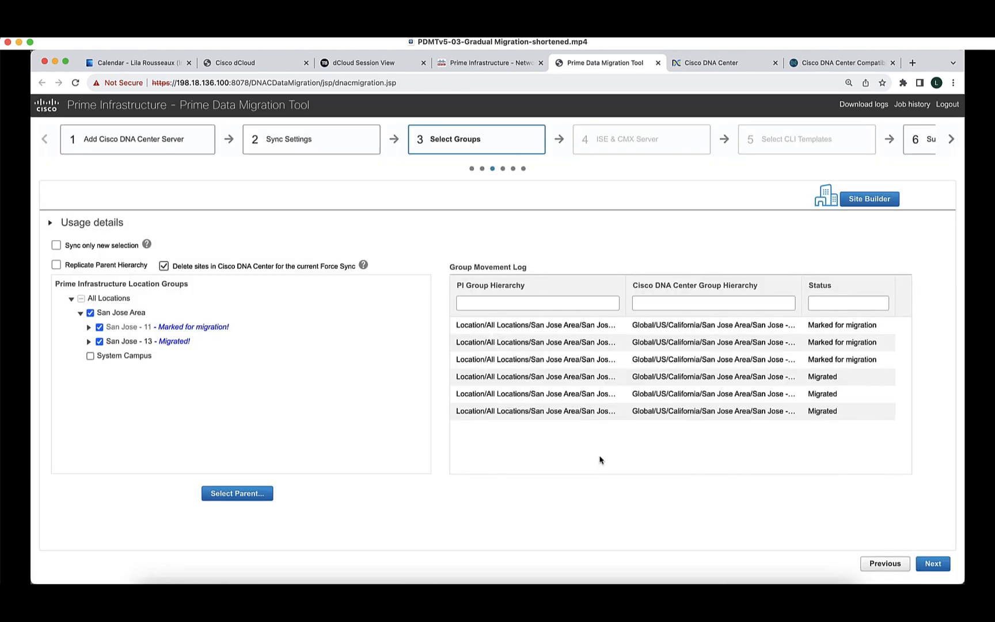
{"action": "left_click", "coordinate": [937, 566]}
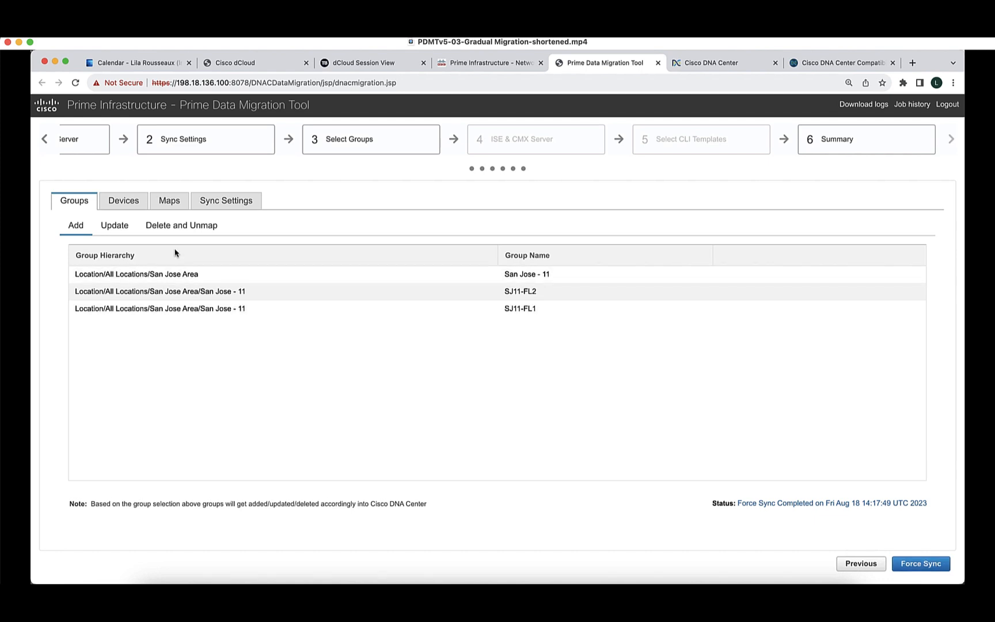
Review the groups to update and delete/unmap, the devices to add and update, the maps, and the sync settings.
{"action": "left_click", "coordinate": [118, 224]}
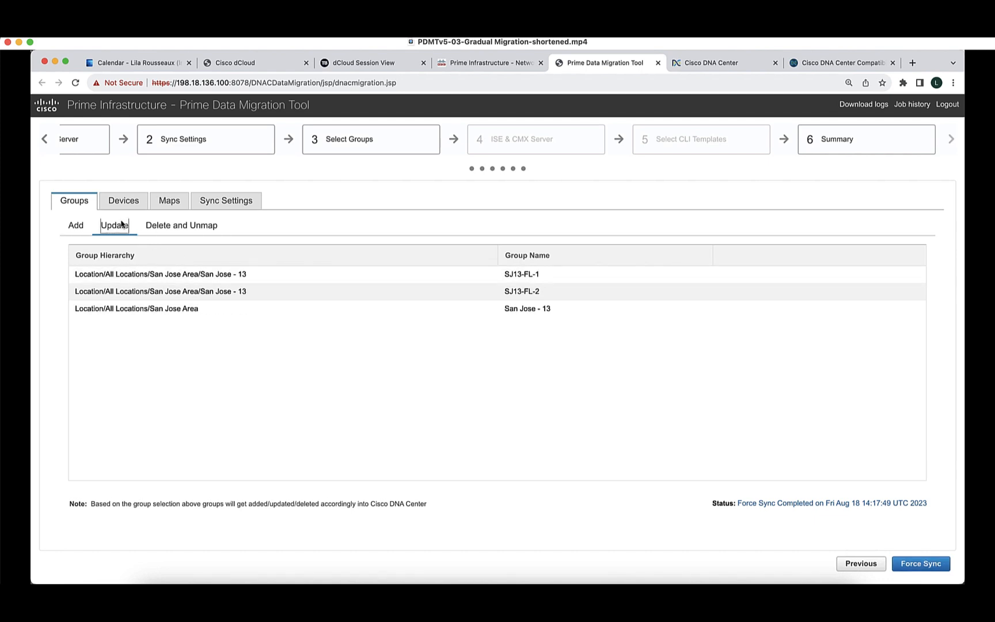
{"action": "left_click", "coordinate": [171, 227]}
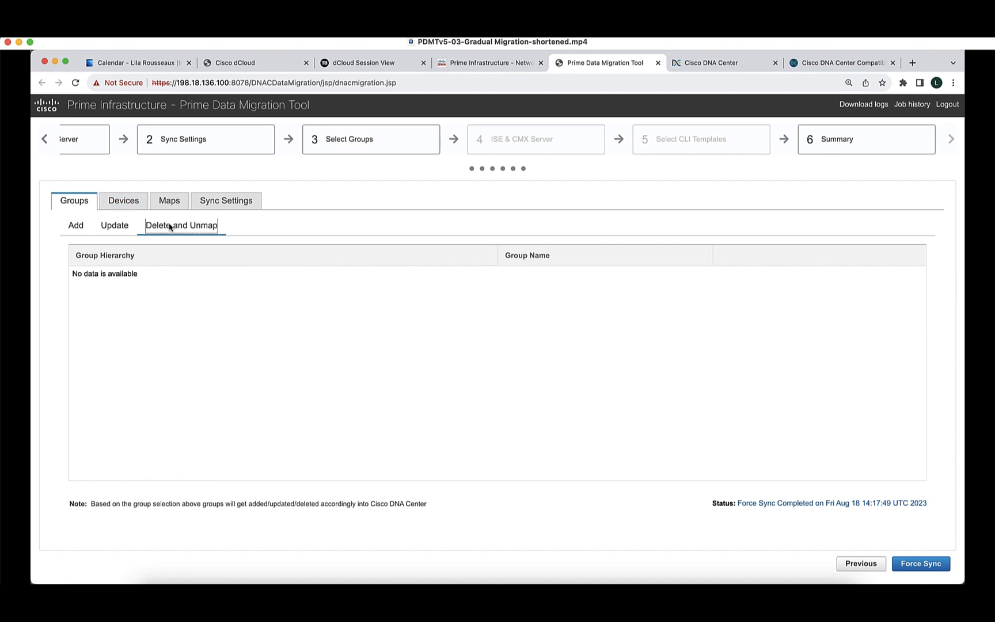
{"action": "left_click", "coordinate": [124, 202]}
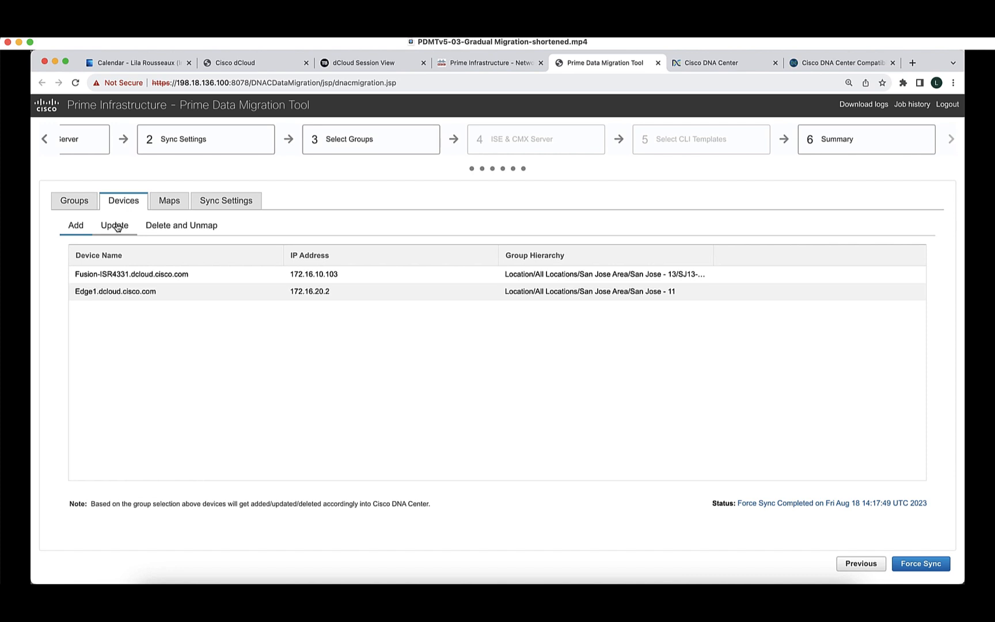
{"action": "left_click", "coordinate": [117, 227]}
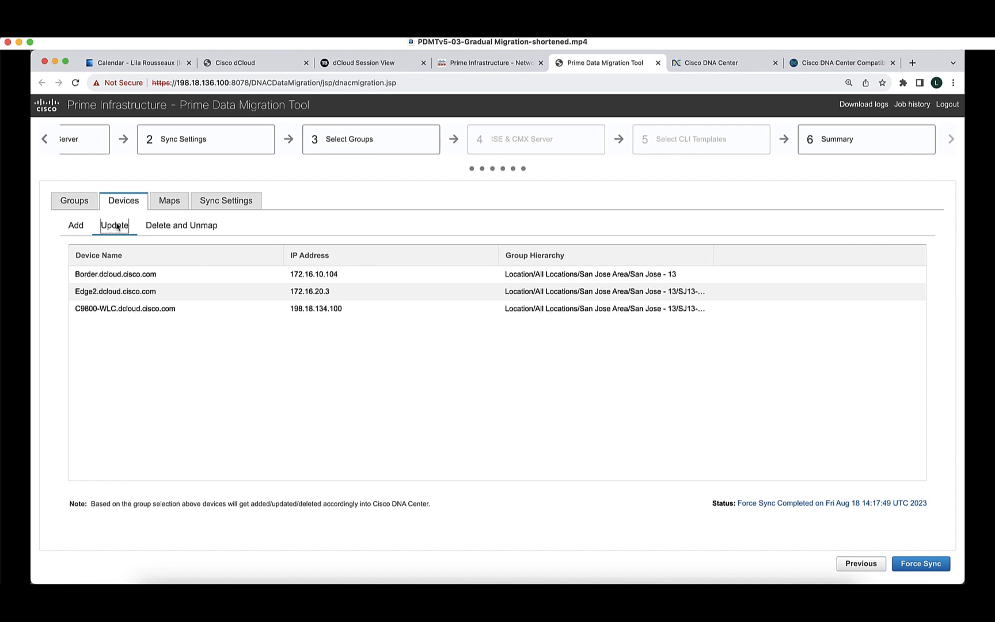
{"action": "left_click", "coordinate": [171, 200]}
{"action": "left_click", "coordinate": [251, 201]}
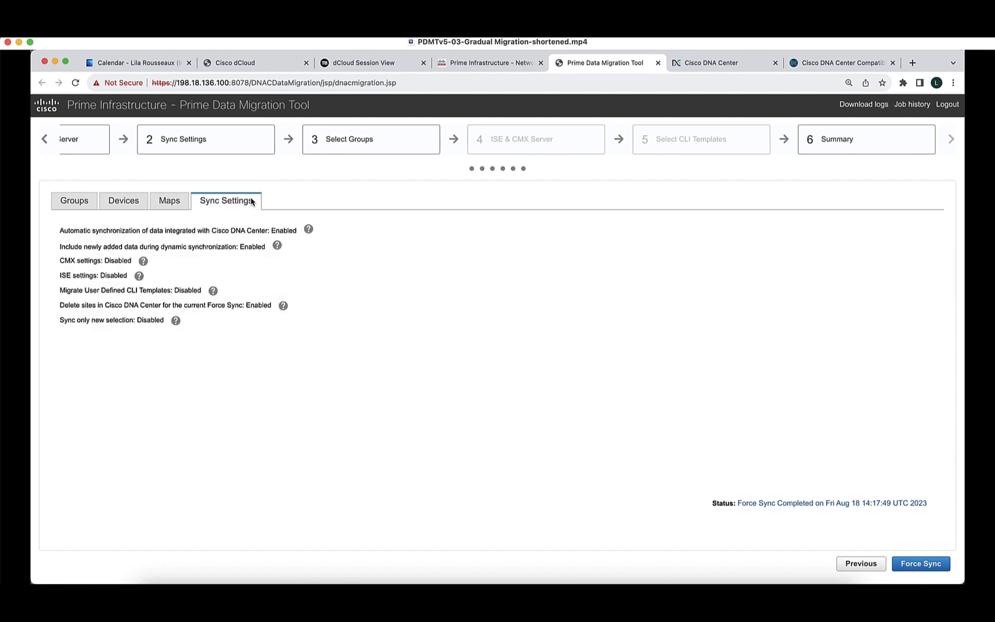
Run Force Sync, confirm overwriting Cisco DNA Center data, and watch the groups and maps migration finish.
{"action": "left_click", "coordinate": [927, 562]}
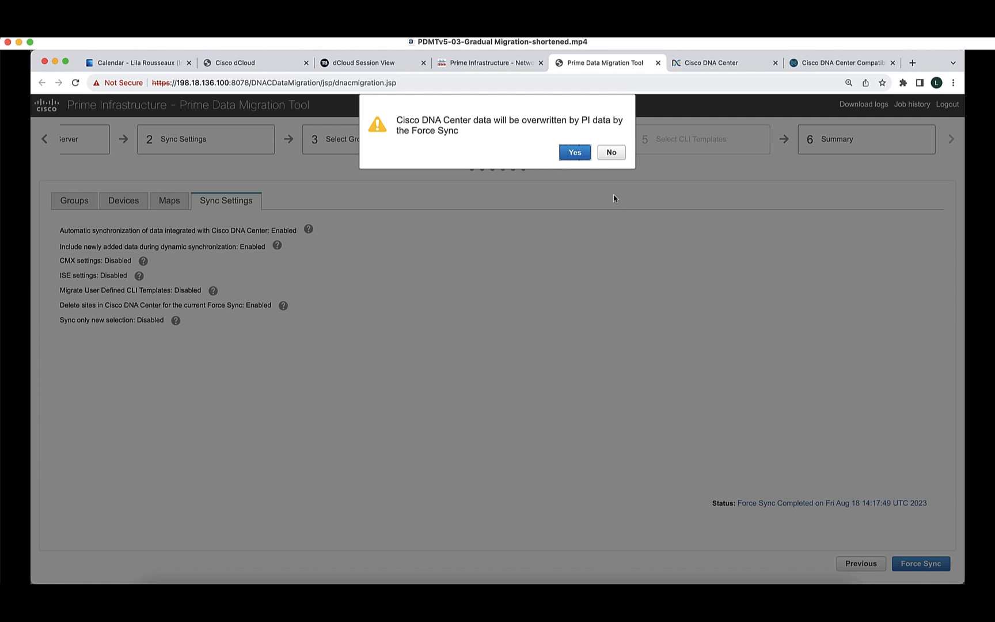
{"action": "left_click", "coordinate": [583, 153]}
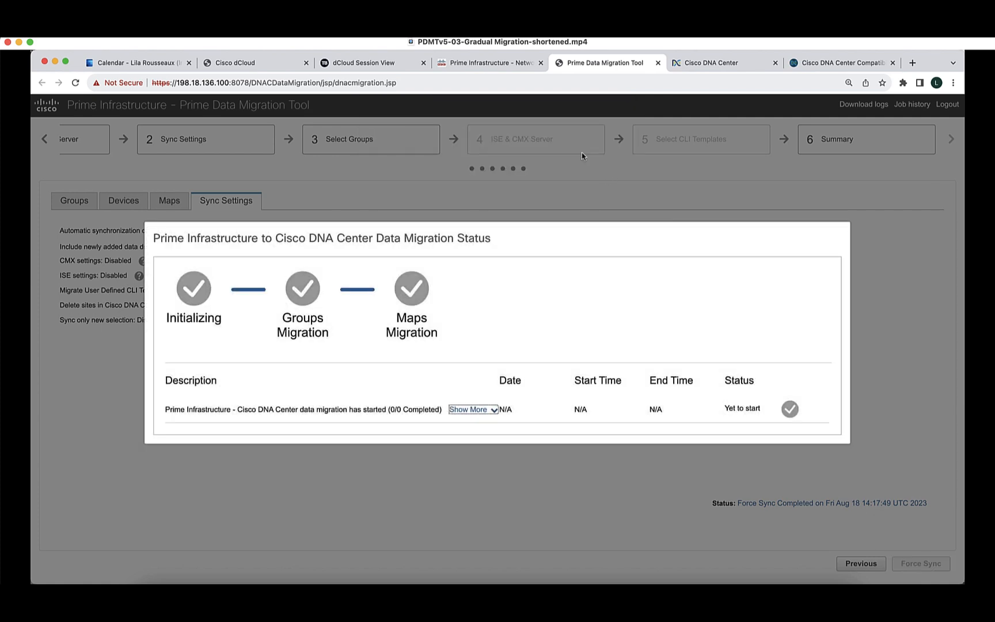
{"action": "left_click", "coordinate": [482, 408]}
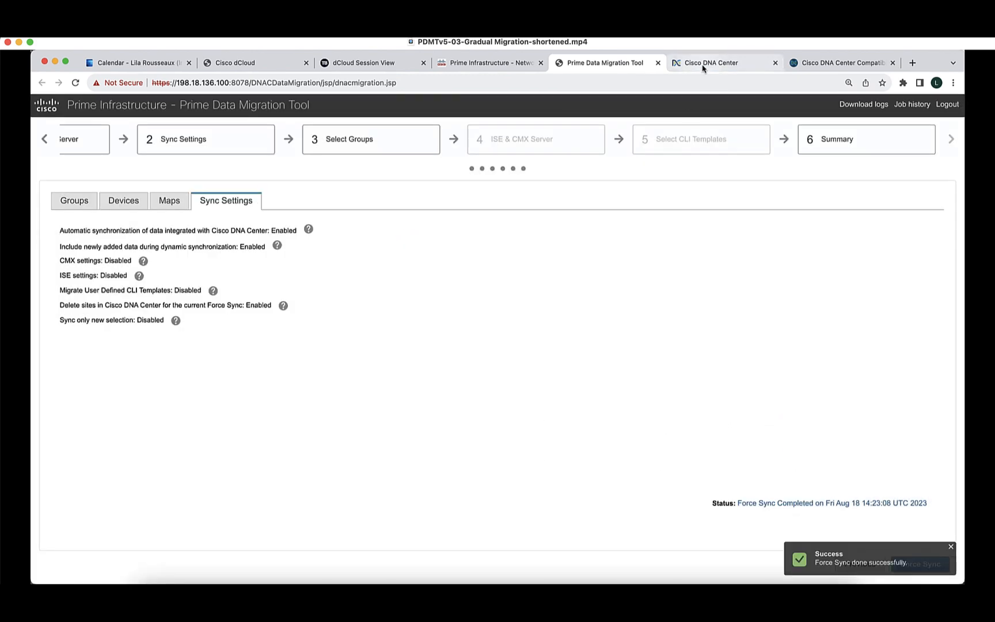
{"action": "left_click", "coordinate": [702, 66]}
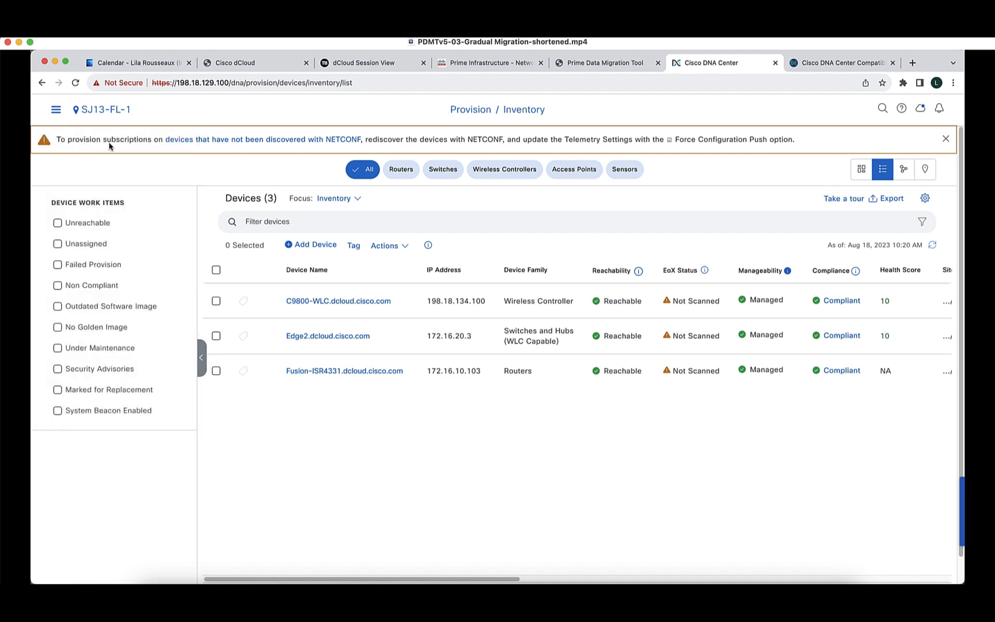
Scope the DNA Center inventory to Global, then to San Jose - 11, which lists C9130AX-AP-1 and Edge1.
{"action": "mouse_move", "coordinate": [103, 111]}
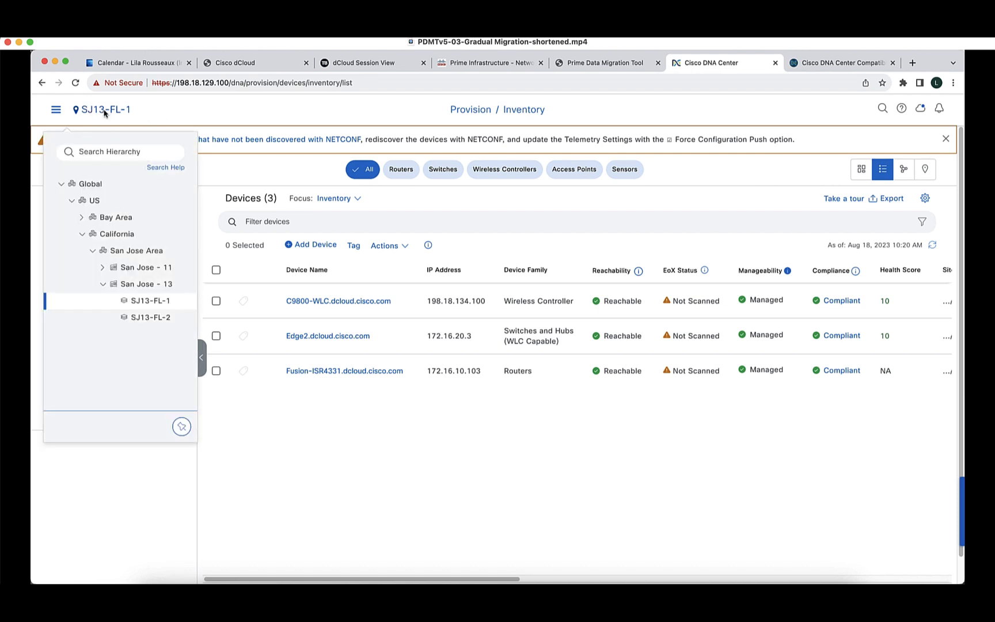
{"action": "left_click", "coordinate": [97, 184]}
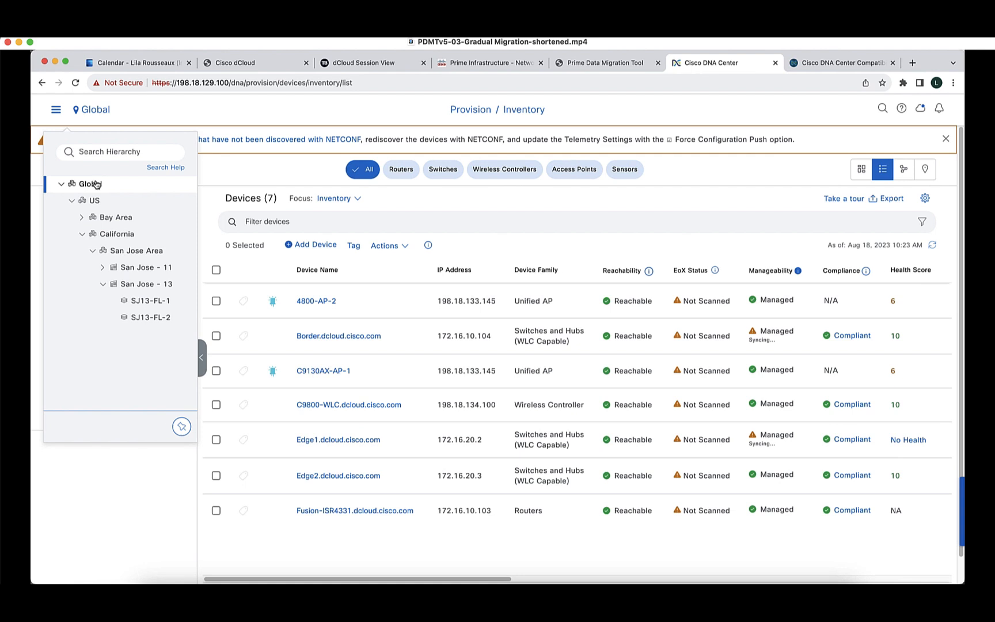
{"action": "left_click", "coordinate": [103, 268]}
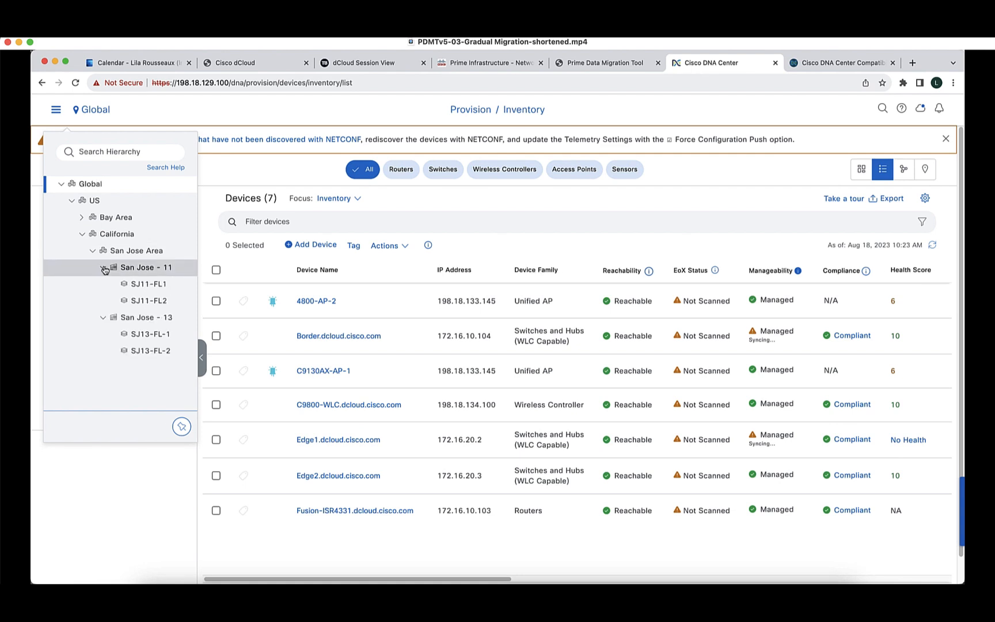
{"action": "left_click", "coordinate": [152, 271]}
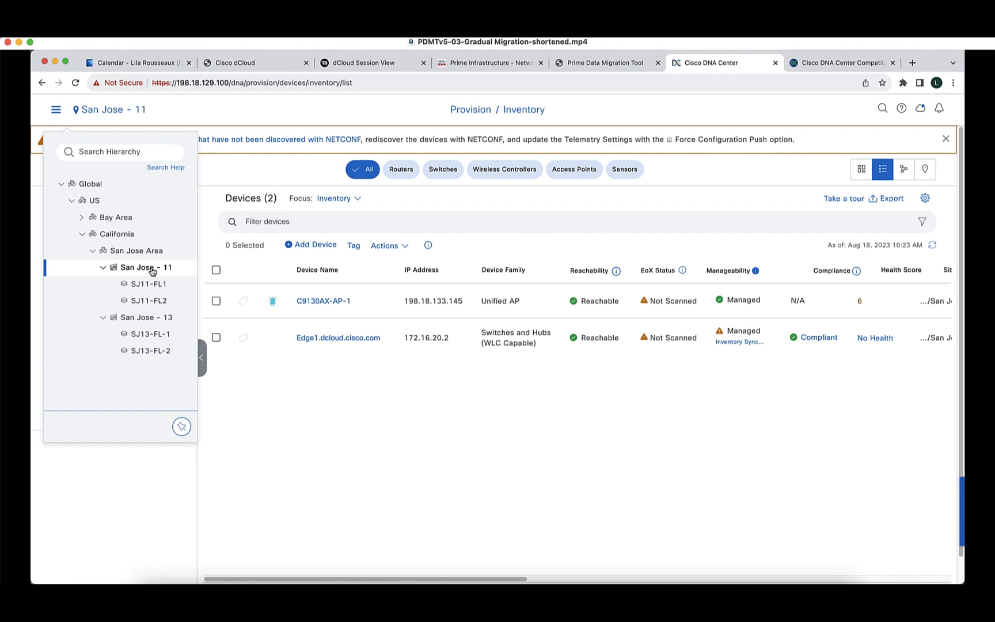
Check the devices on floors SJ11-FL1, SJ11-FL2, SJ13-FL-1 and SJ13-FL-2, which holds only 4800-AP-2.
{"action": "left_click", "coordinate": [148, 283]}
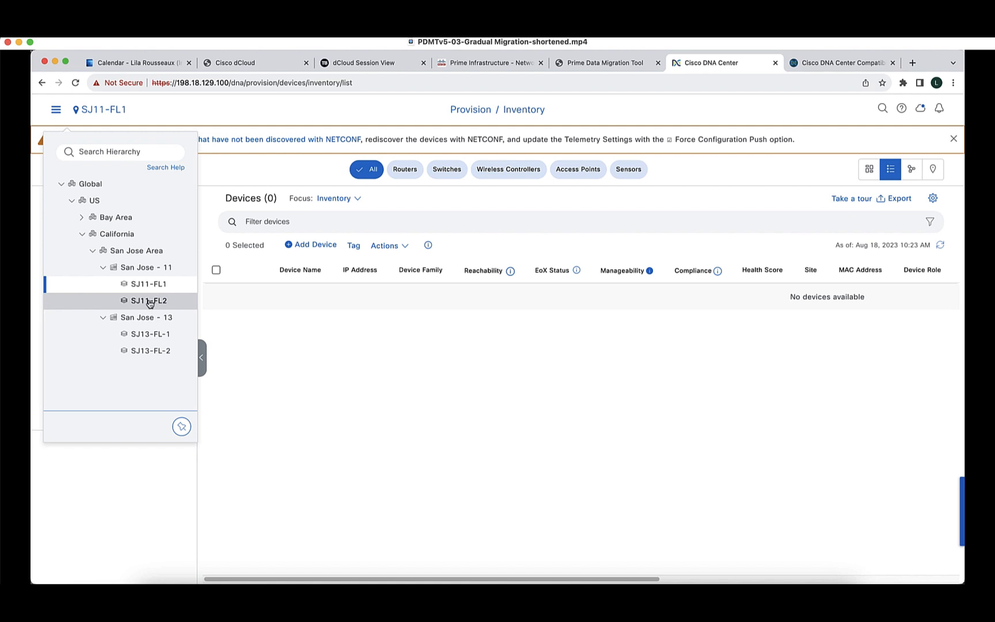
{"action": "left_click", "coordinate": [148, 301]}
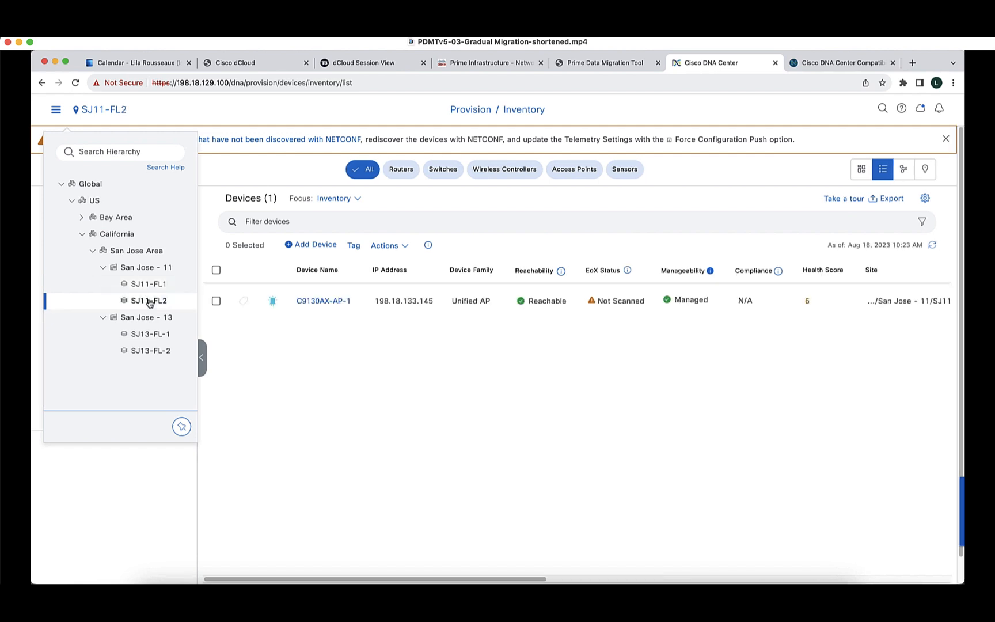
{"action": "left_click", "coordinate": [147, 335]}
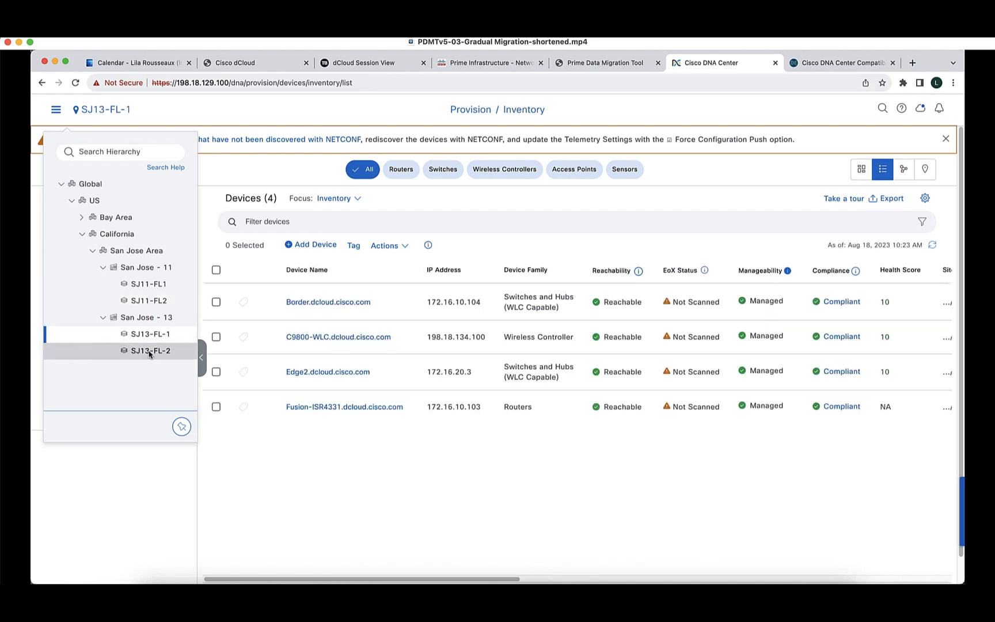
{"action": "left_click", "coordinate": [149, 353]}
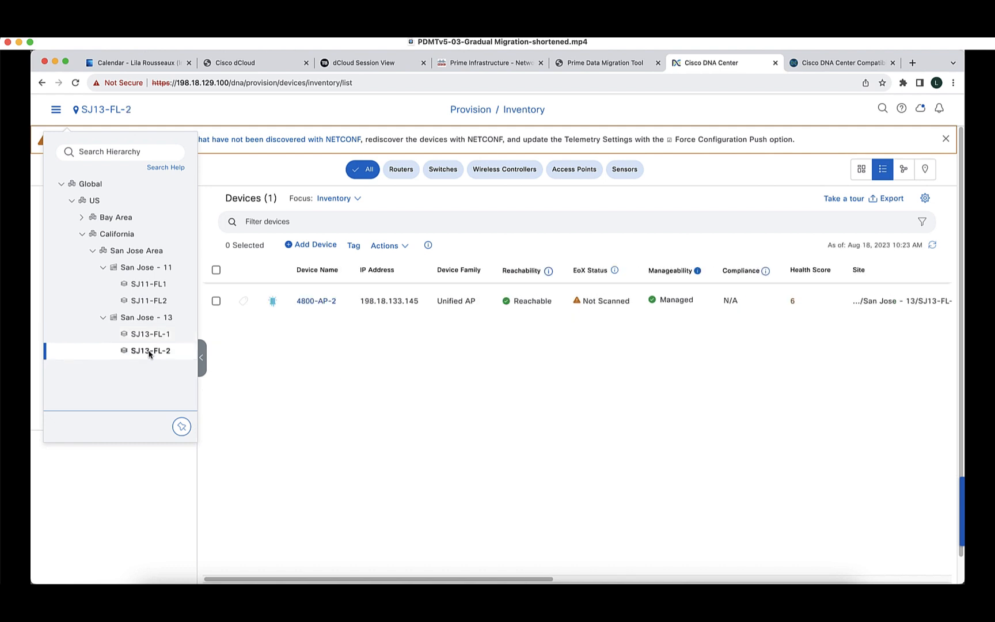
{"action": "left_click", "coordinate": [56, 110]}
In Design > Network Hierarchy, open the SJ11-FL2 floor map, then the SJ13-FL-2 floor map.
{"action": "mouse_move", "coordinate": [91, 153]}
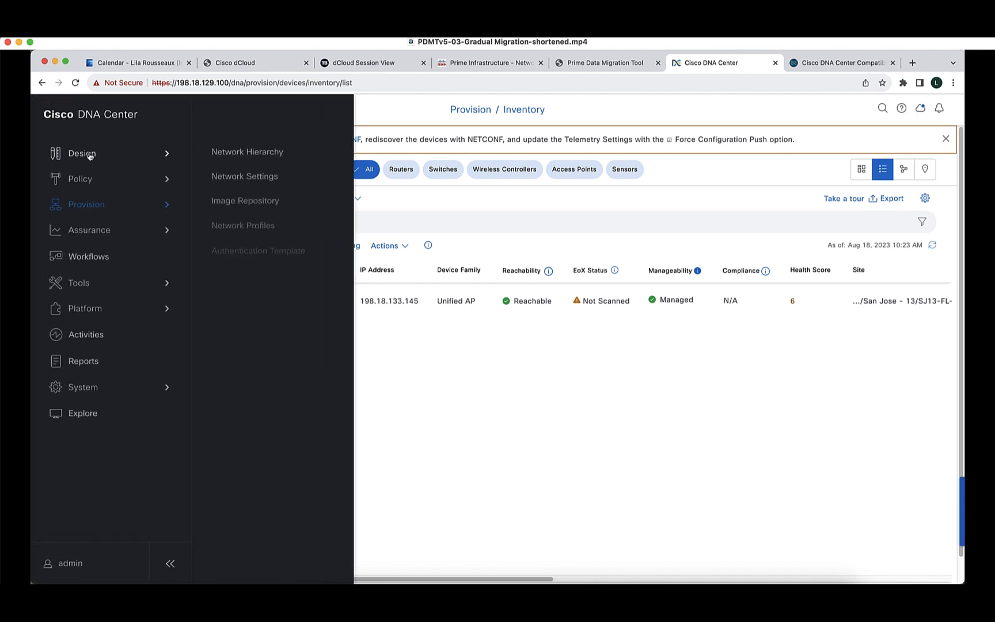
{"action": "left_click", "coordinate": [251, 154]}
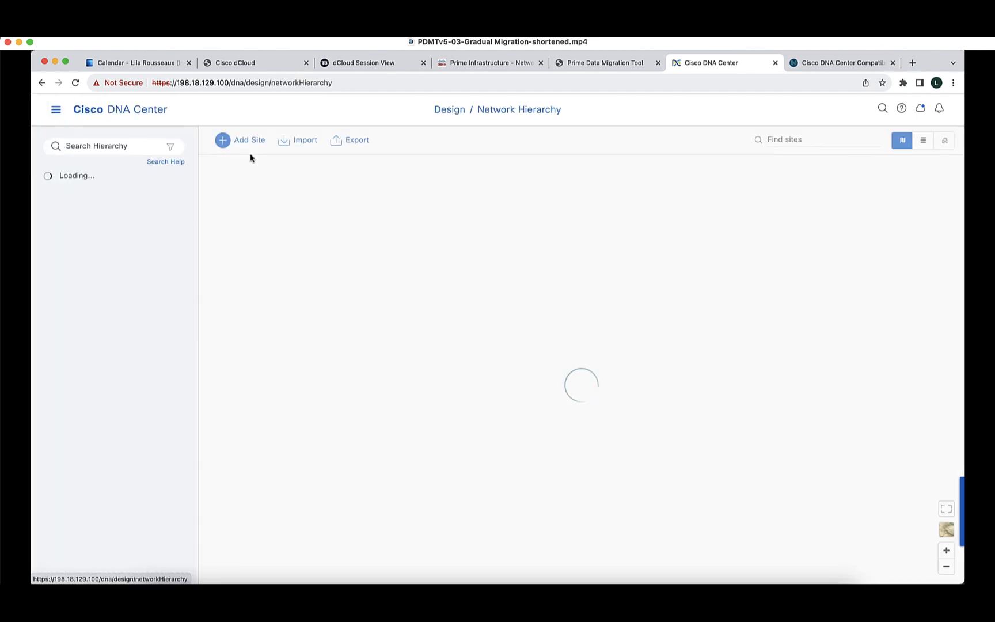
{"action": "left_click", "coordinate": [58, 196]}
{"action": "left_click", "coordinate": [69, 228]}
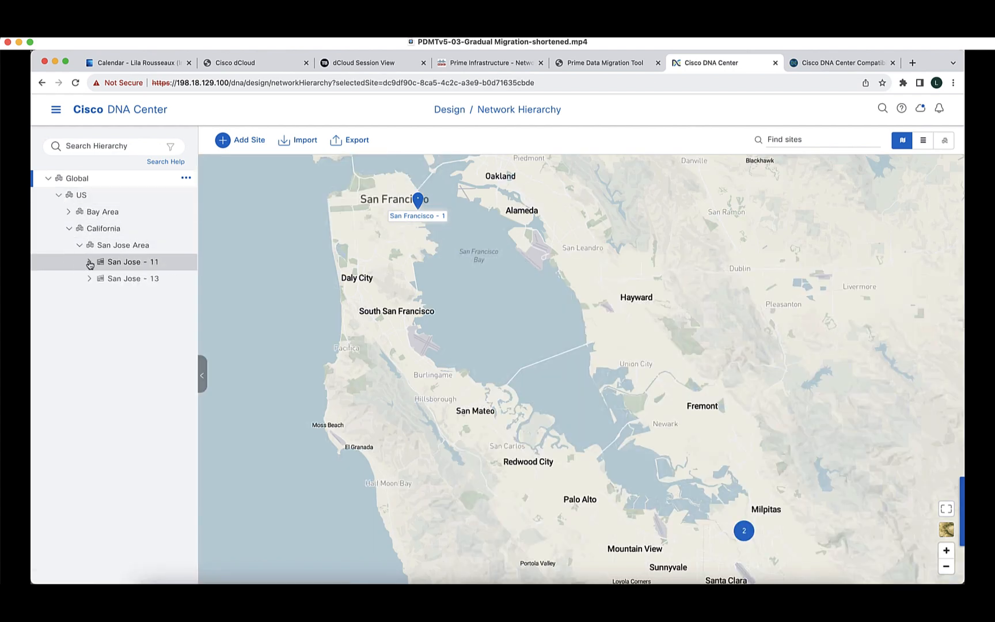
{"action": "left_click", "coordinate": [89, 262]}
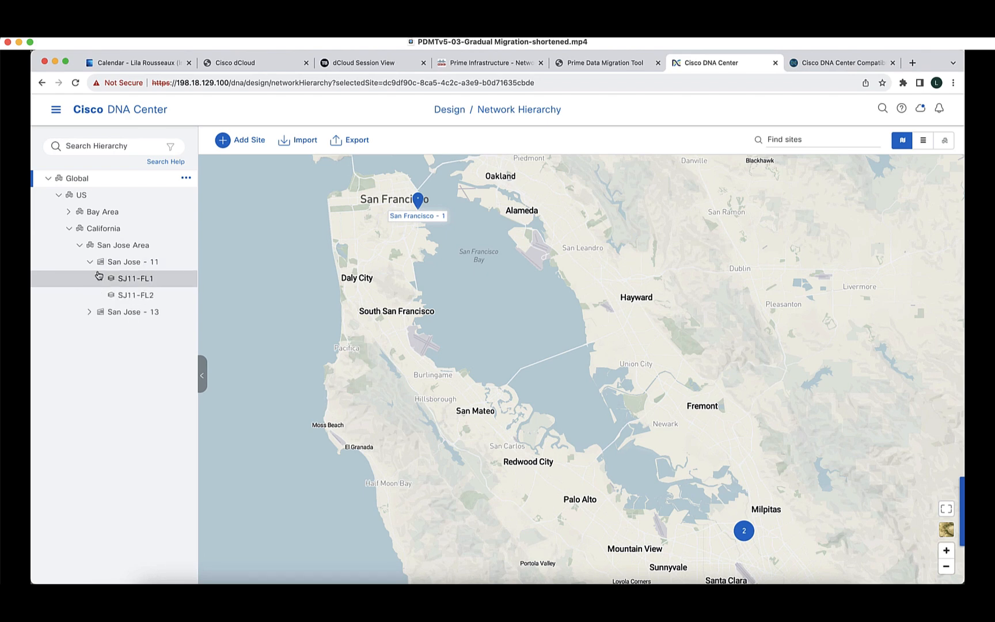
{"action": "left_click", "coordinate": [121, 296]}
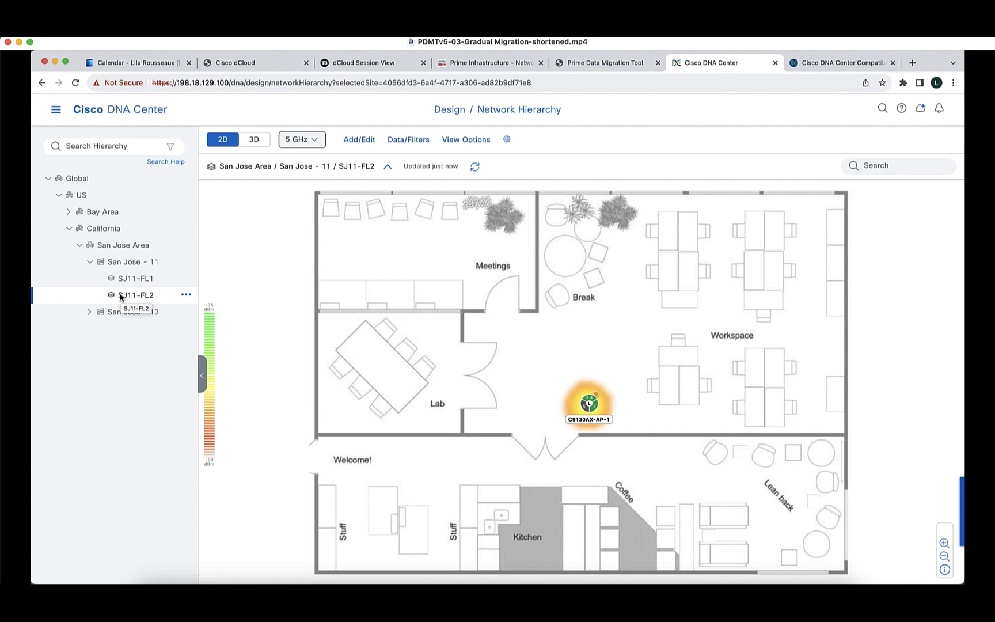
{"action": "left_click", "coordinate": [89, 313]}
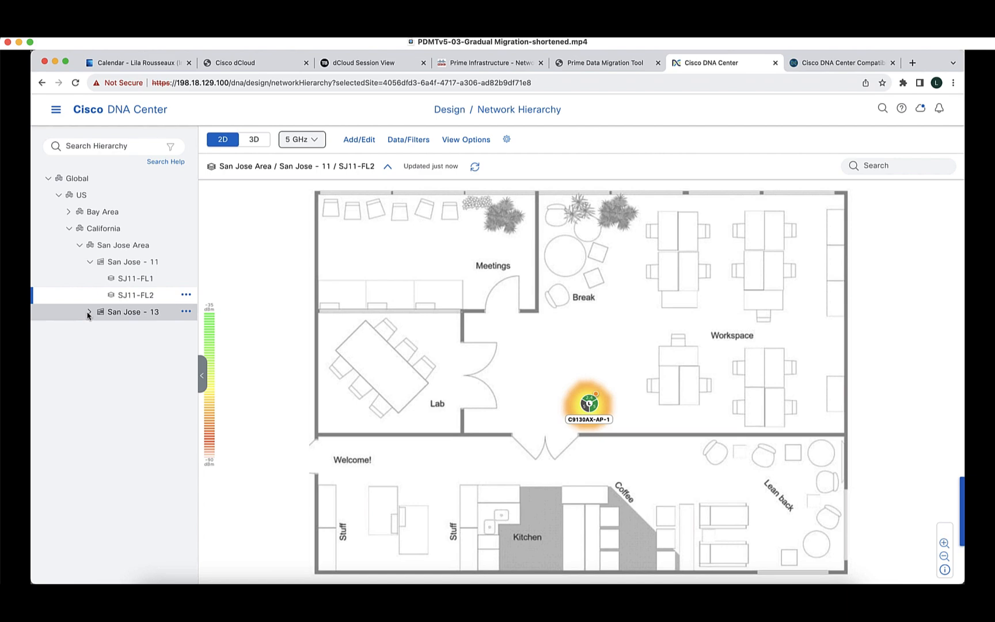
{"action": "left_click", "coordinate": [137, 345]}
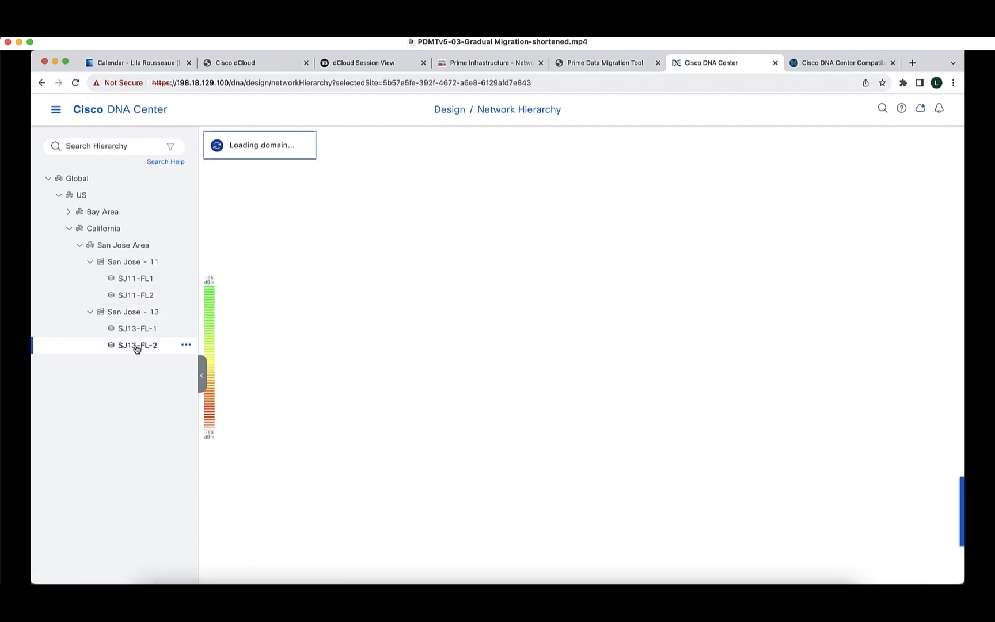